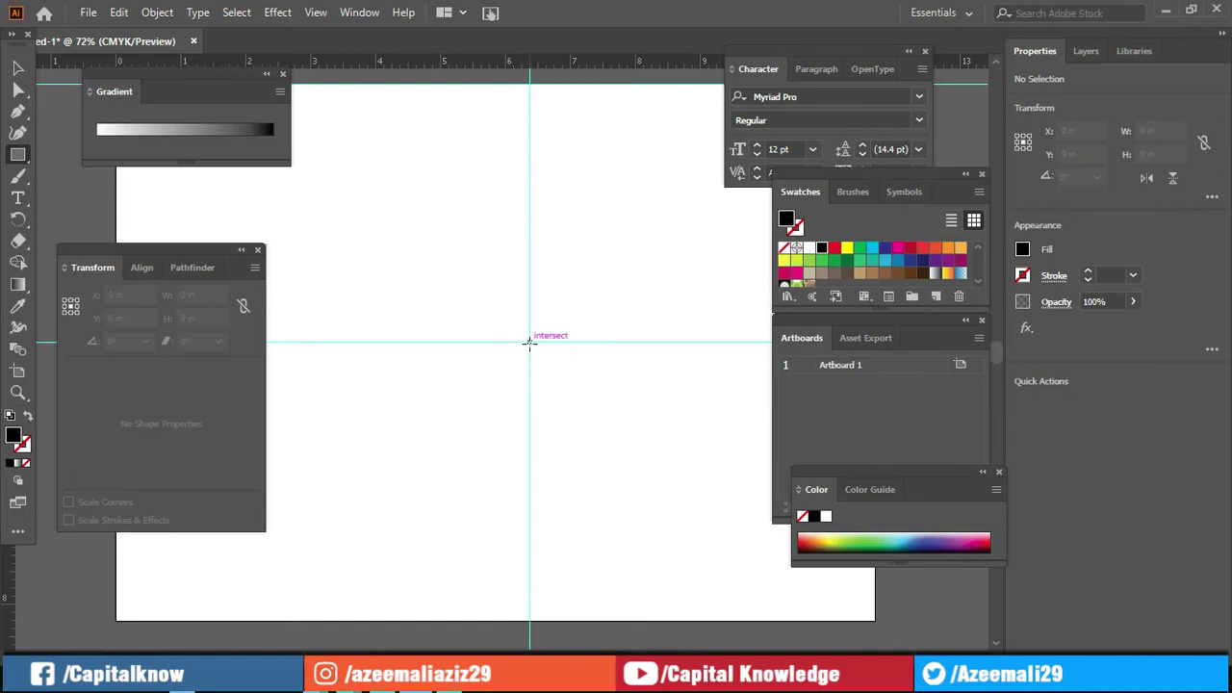
Step: Drag from the guide intersection to draw a 1 in × 5.1667 in black rectangle
mouse_move(530, 341)
left_mouse_down()
mouse_move(574, 500)
mouse_move(563, 511)
left_mouse_up()
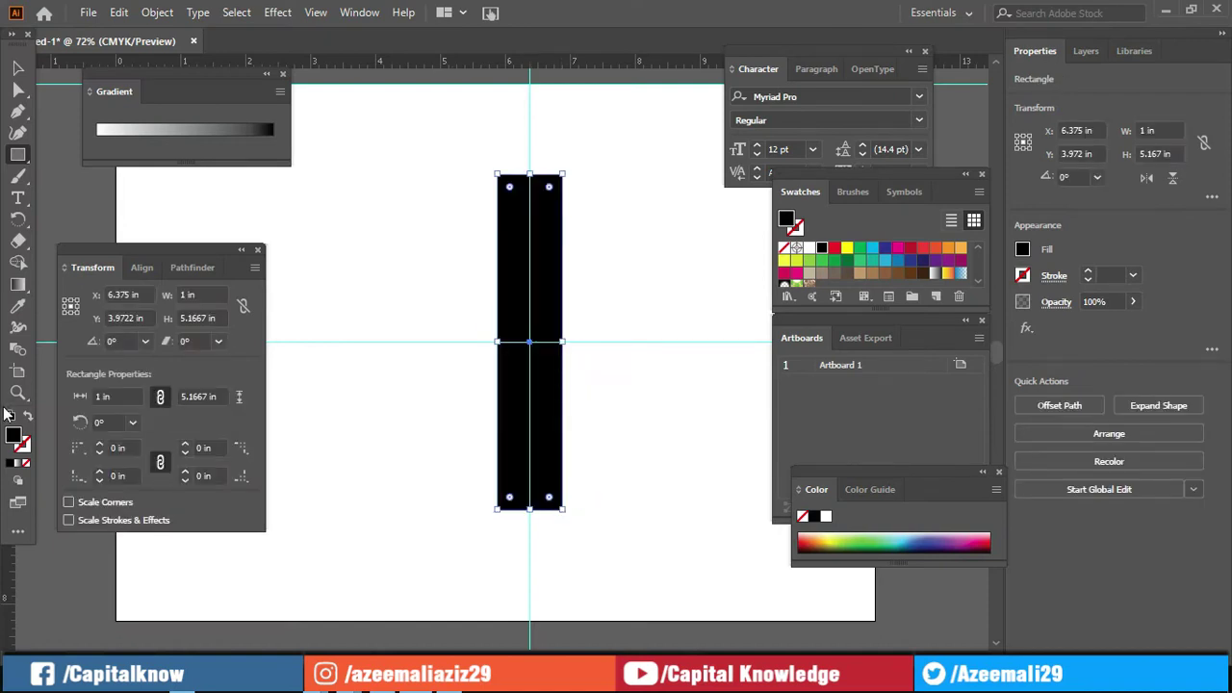
Step: Make the rectangle an unfilled 22 pt black outline with 0.5 in corners
left_click(27, 416)
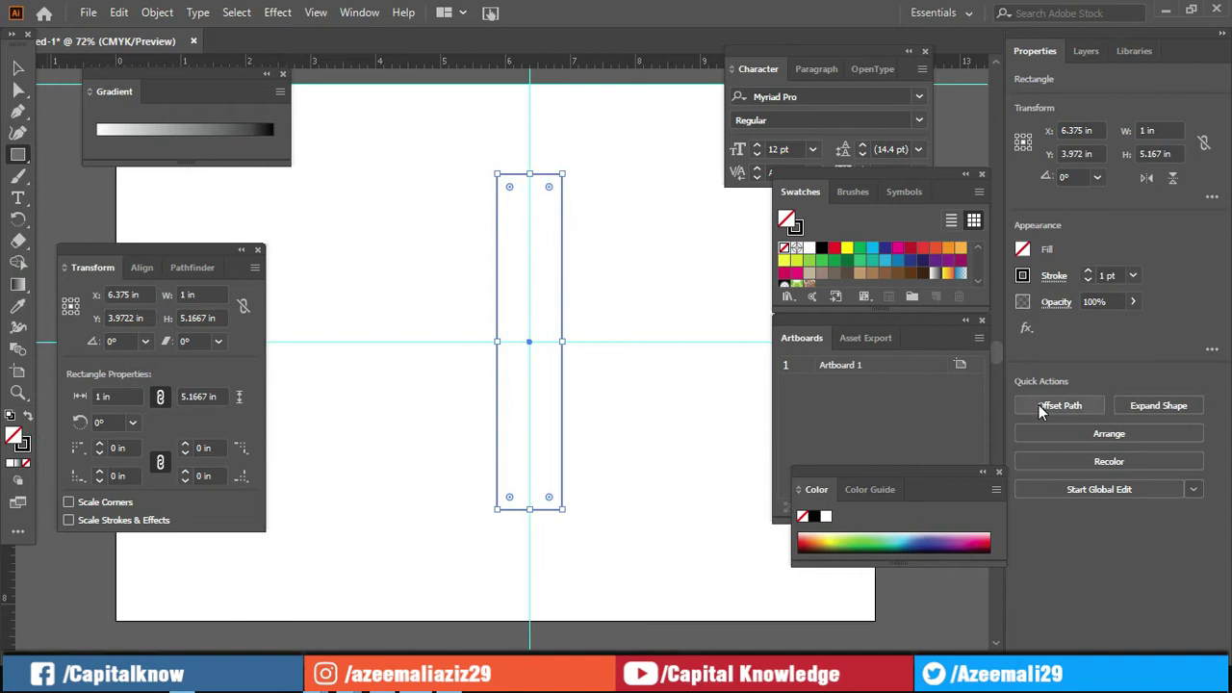
left_click(1088, 275)
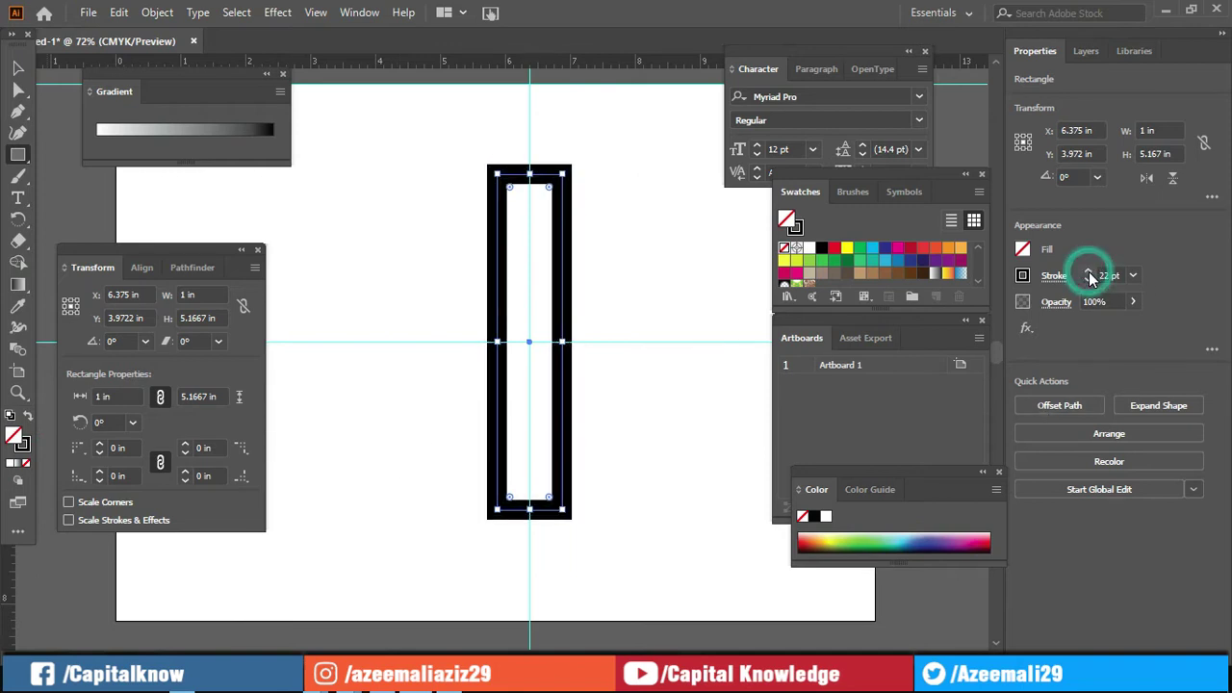
left_click_drag(504, 185, 678, 310)
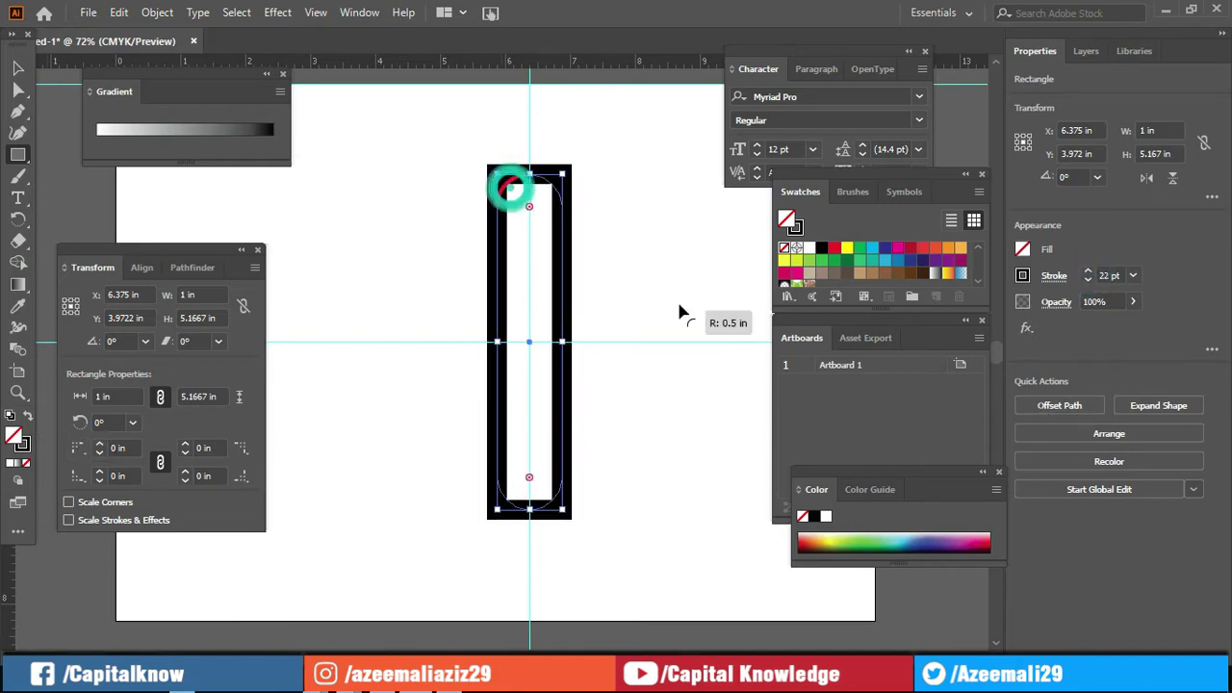
Step: Set the top and bottom corners to Chamfer, forming an elongated hexagon
left_click(120, 471)
left_click(240, 447)
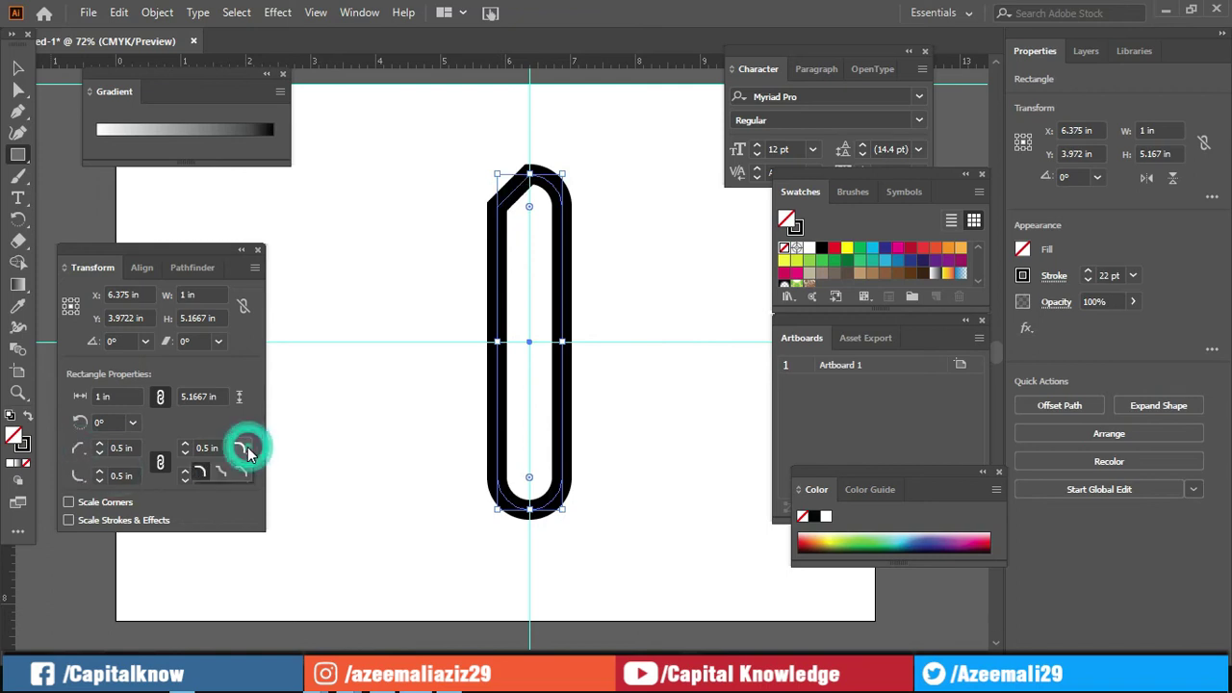
left_click(241, 471)
left_click(241, 475)
left_click(243, 498)
left_click(80, 475)
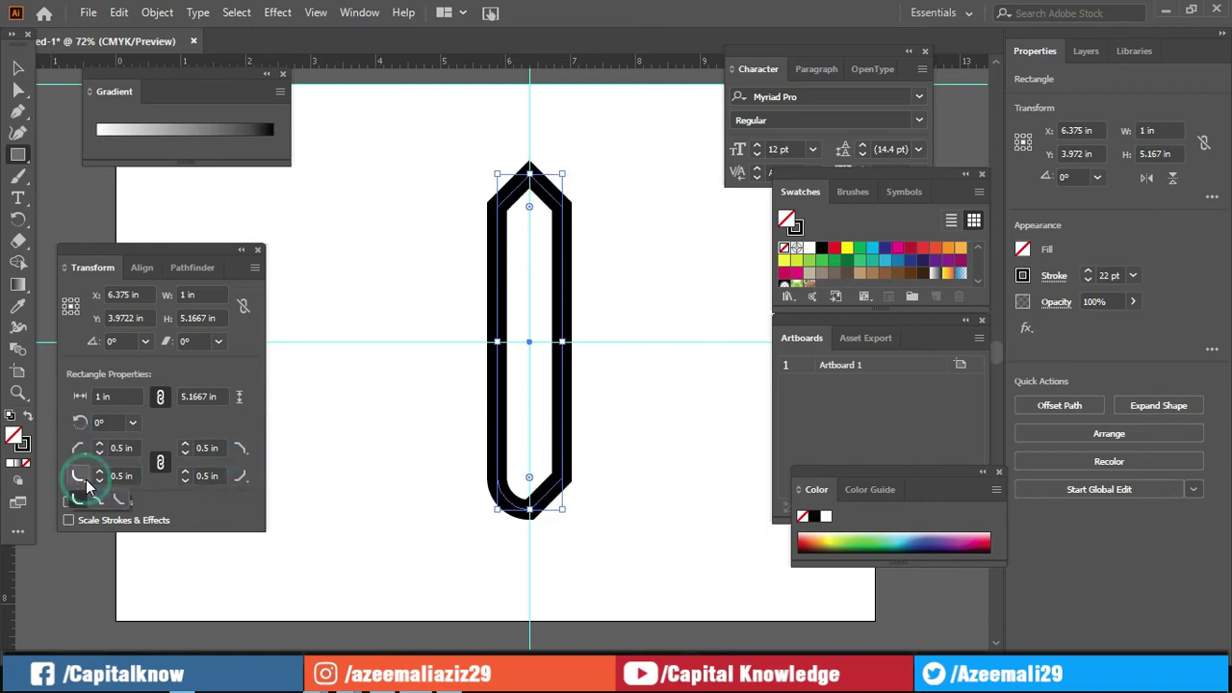
left_click(120, 499)
left_click(17, 219)
left_click(598, 214)
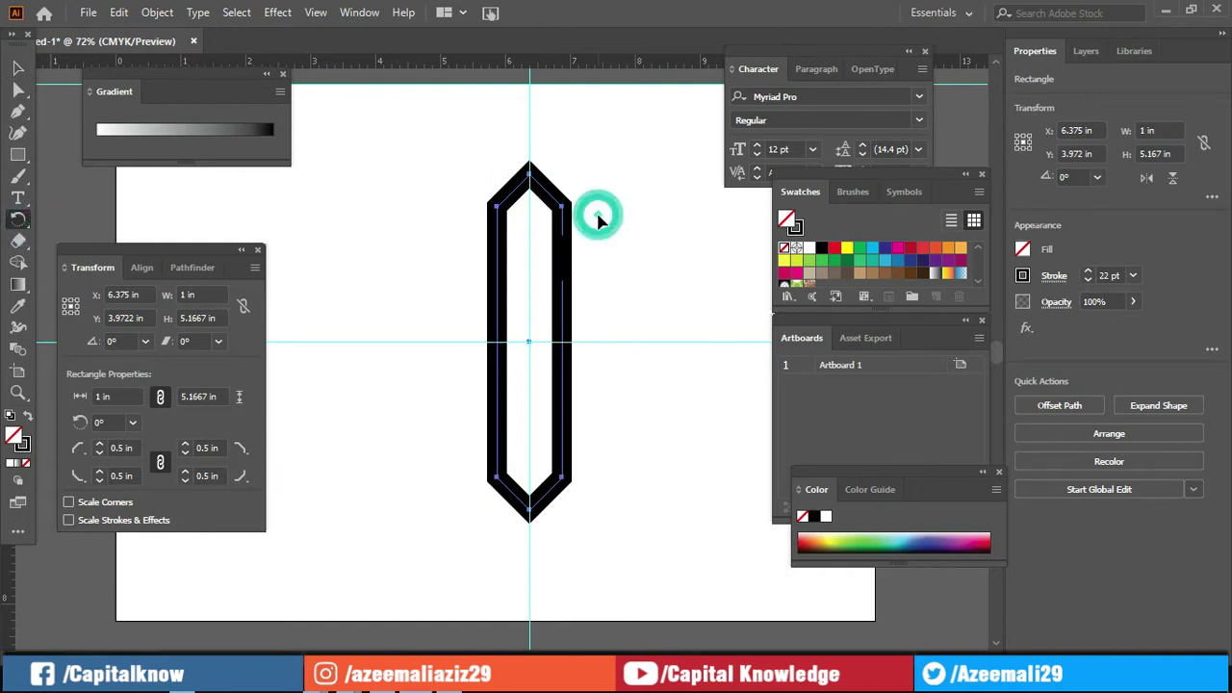
Step: Rotate-copy the outline by 45°, repeat twice with Ctrl+D, and select all four shapes
key("v")
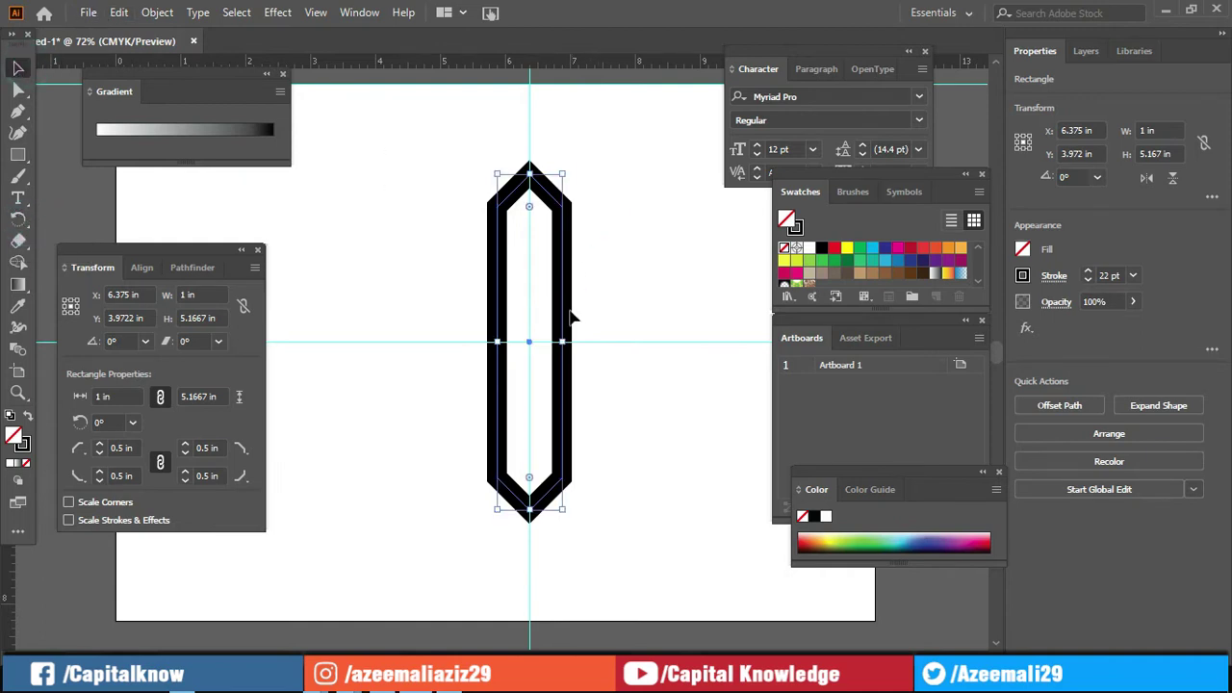
right_click(568, 321)
mouse_move(624, 554)
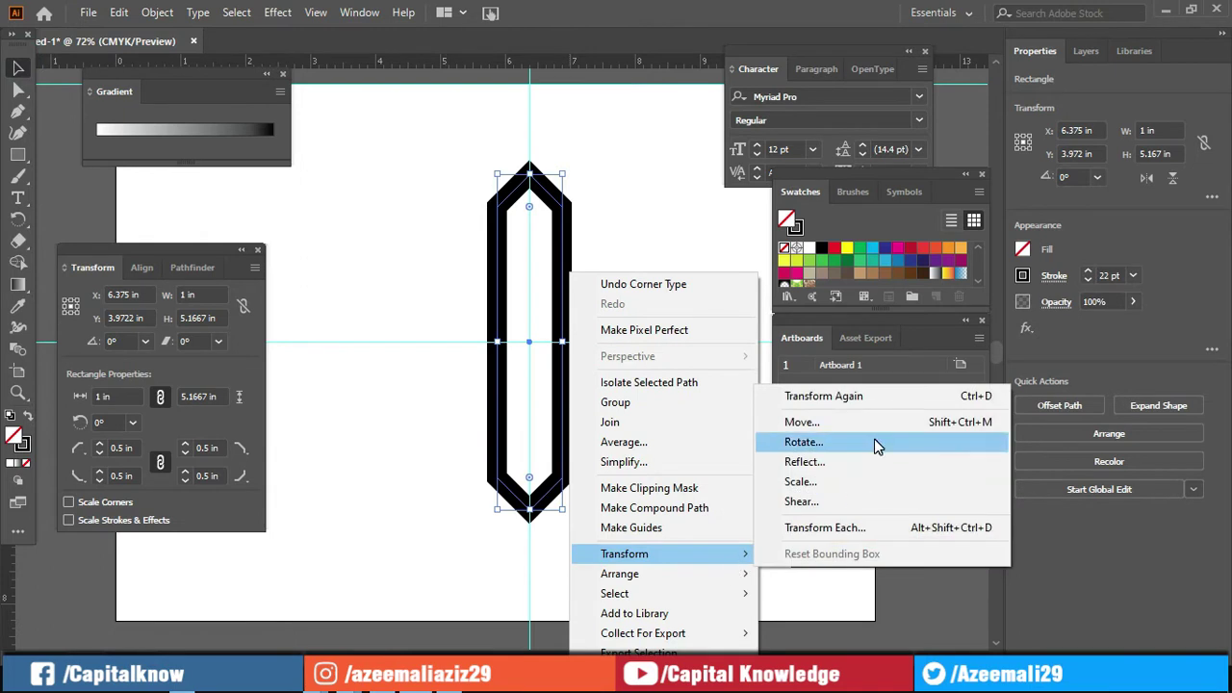
left_click(874, 443)
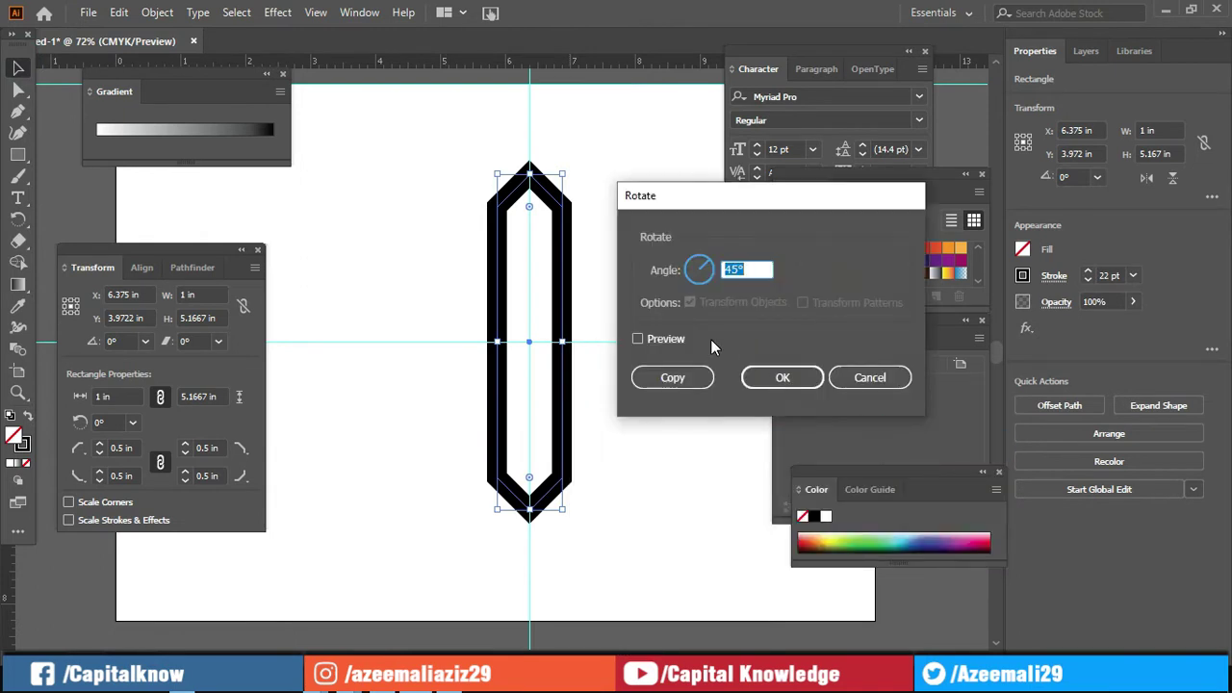
left_click(677, 338)
left_click(681, 383)
key("ctrl+d")
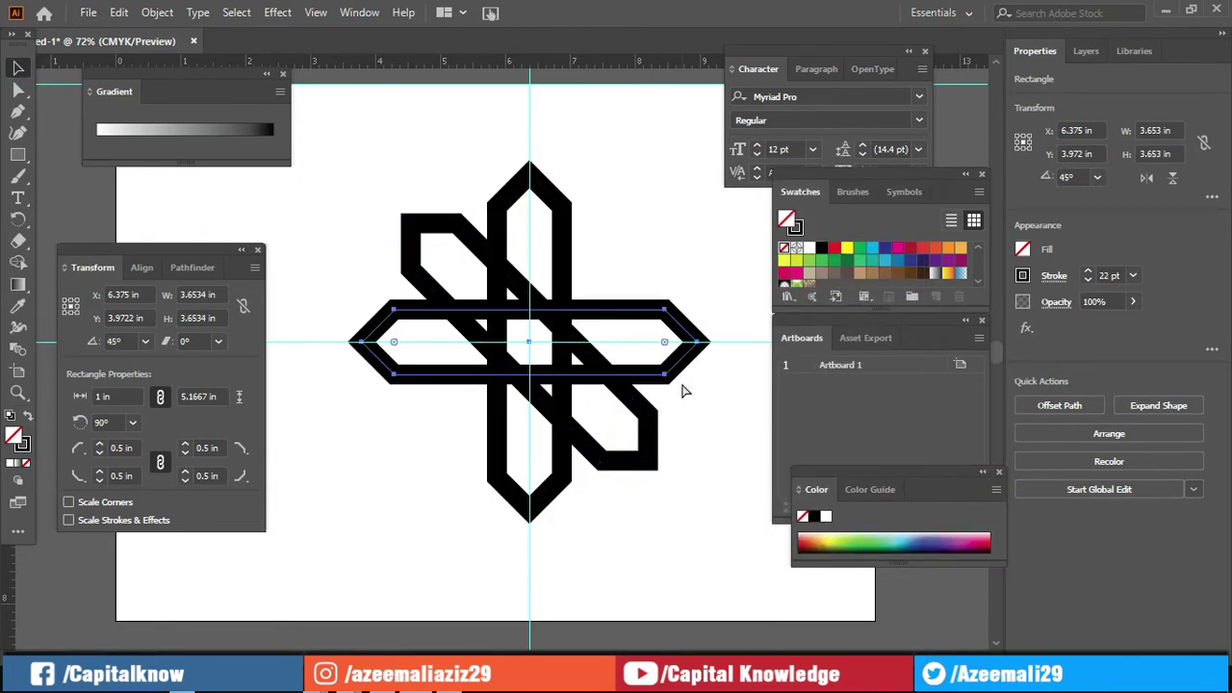
key("ctrl+d")
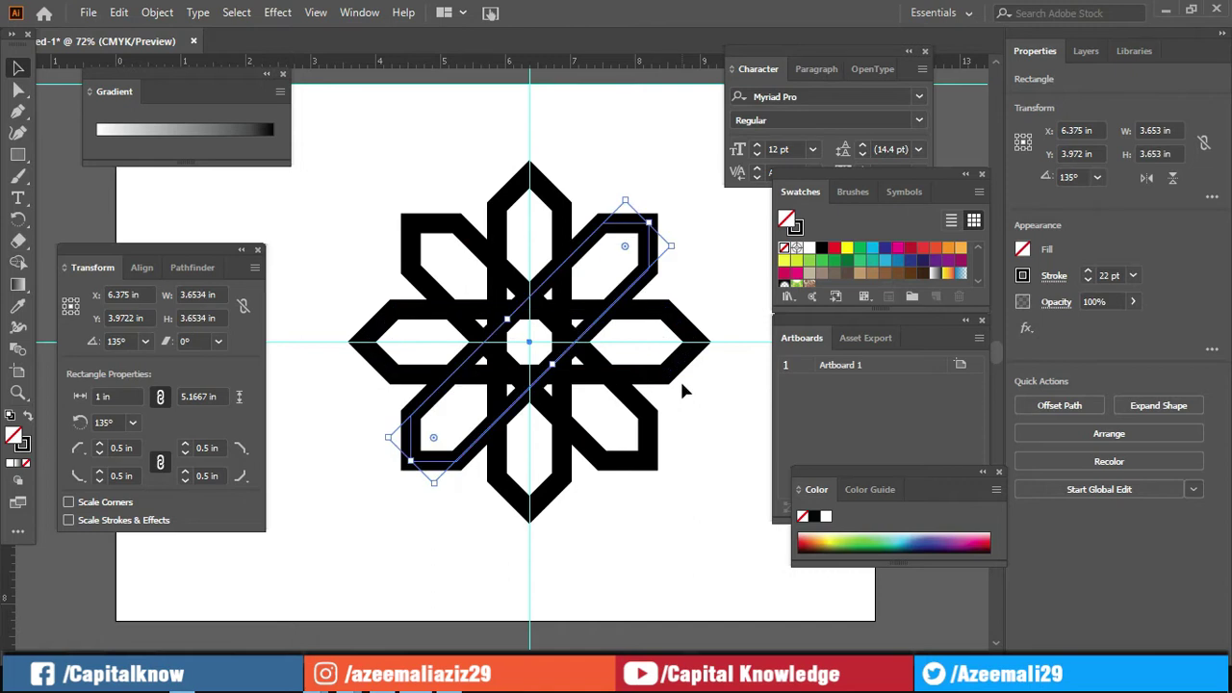
left_click_drag(333, 165, 714, 520)
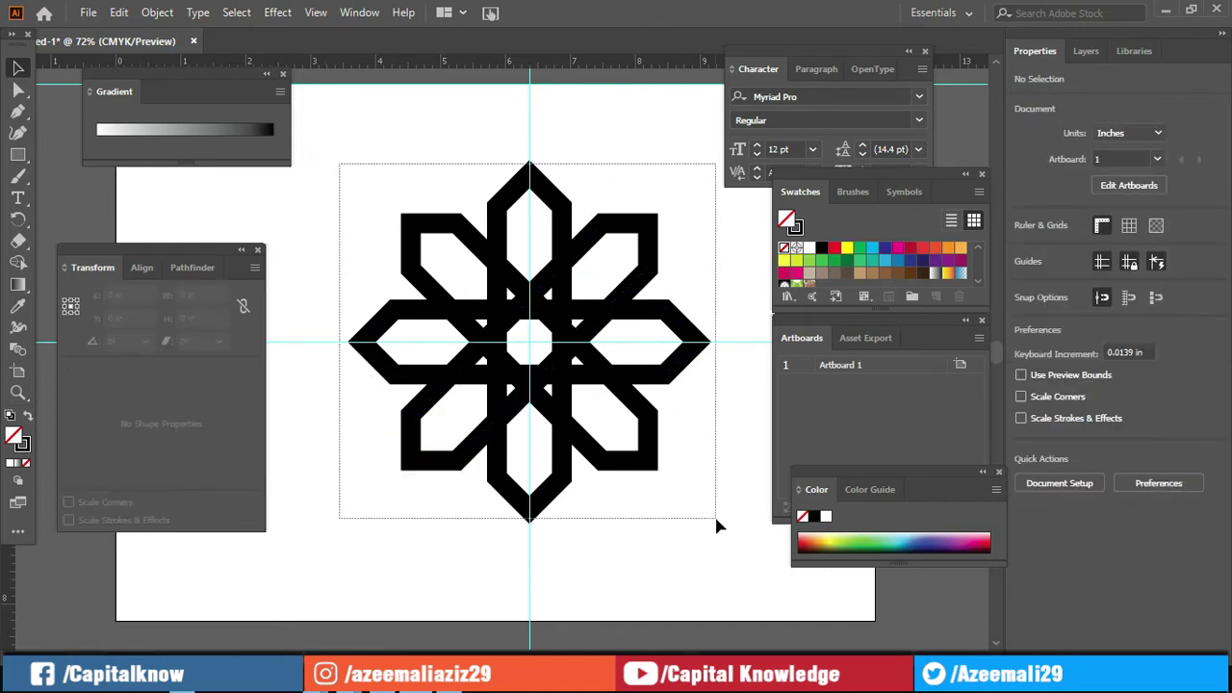
Step: Expand the outlines into filled shapes and merge the top petal's regions with Shape Builder
left_click(157, 13)
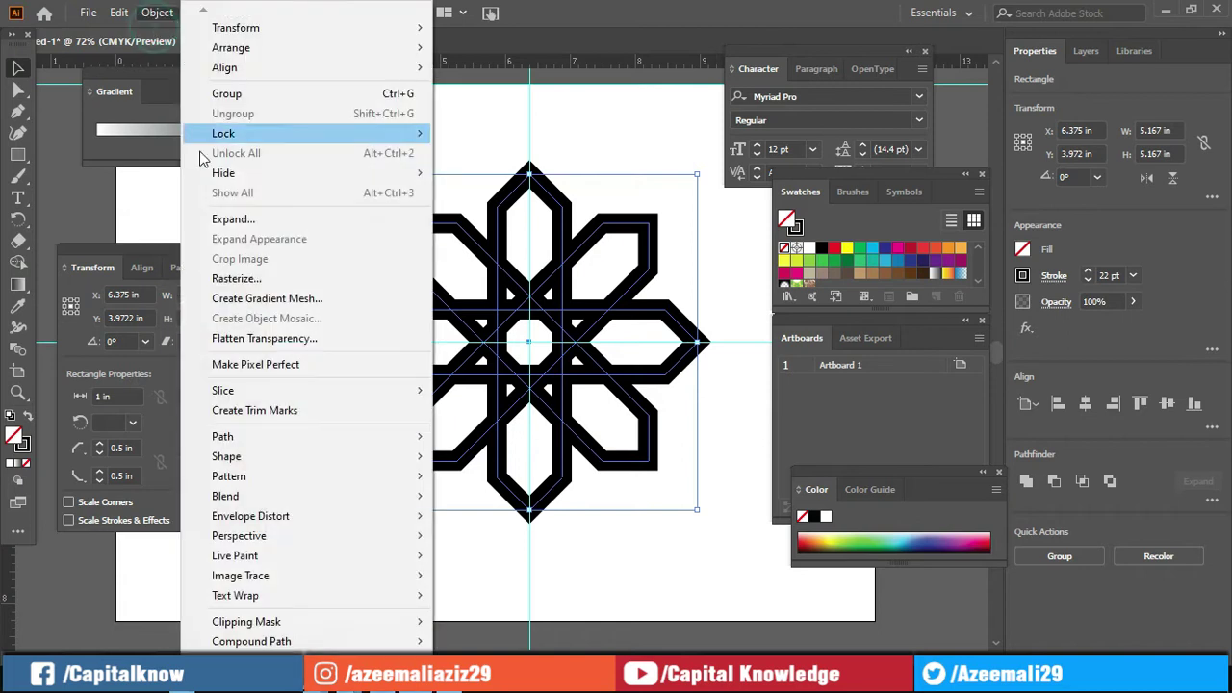
left_click(231, 212)
key("Return")
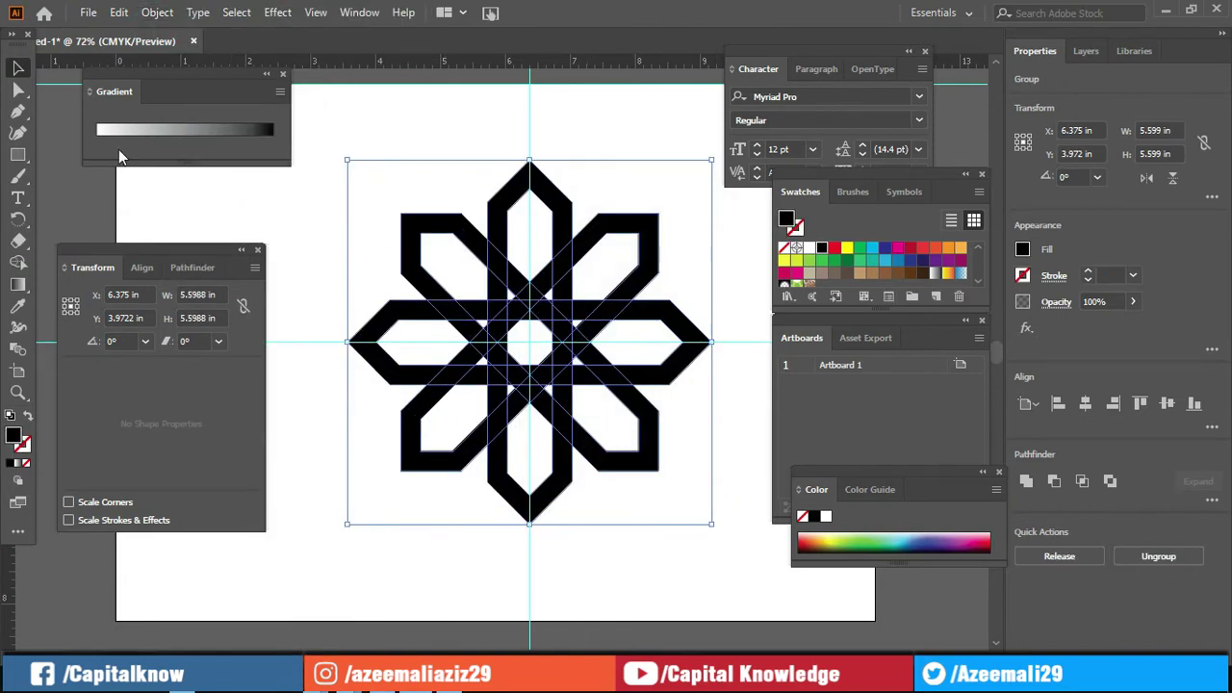
left_click(21, 260)
left_click_drag(563, 239, 581, 316)
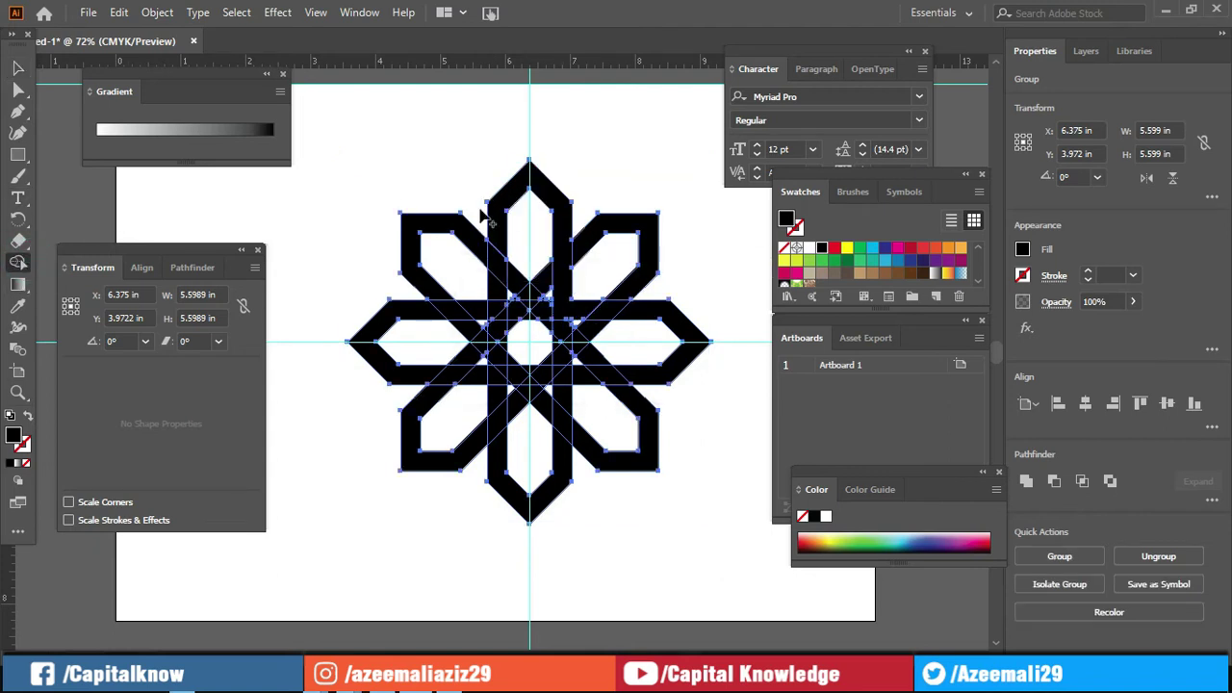
left_click(18, 68)
left_click(494, 129)
left_click(513, 187)
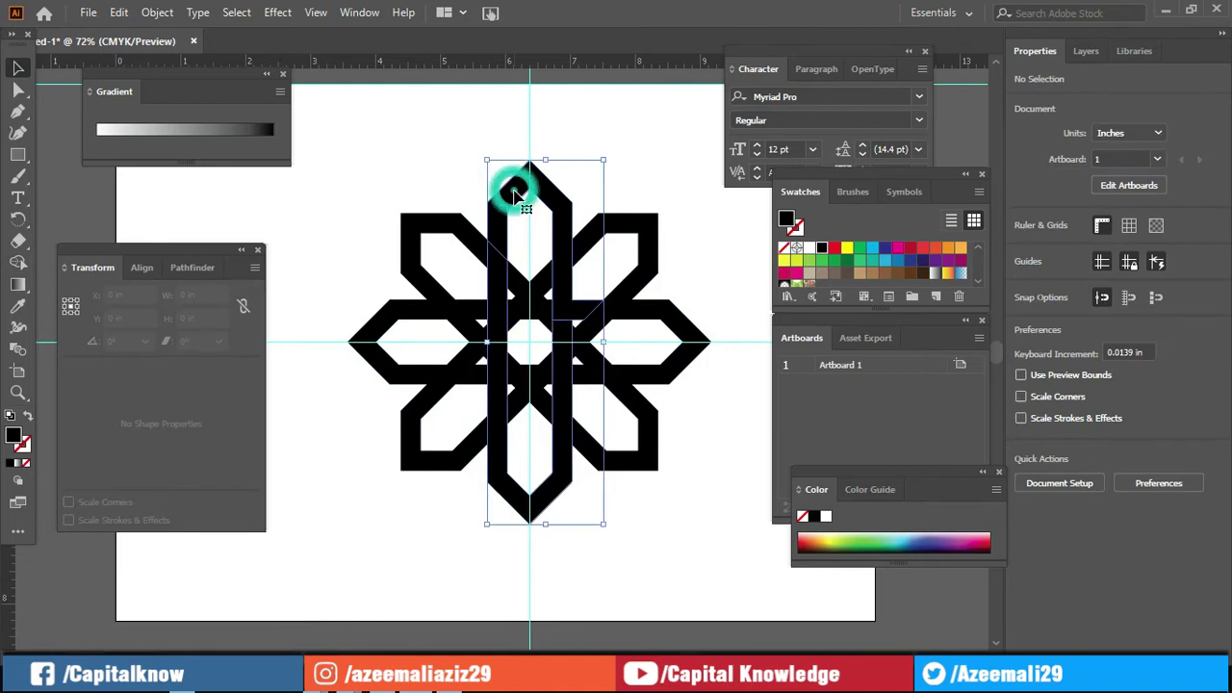
left_click(515, 192)
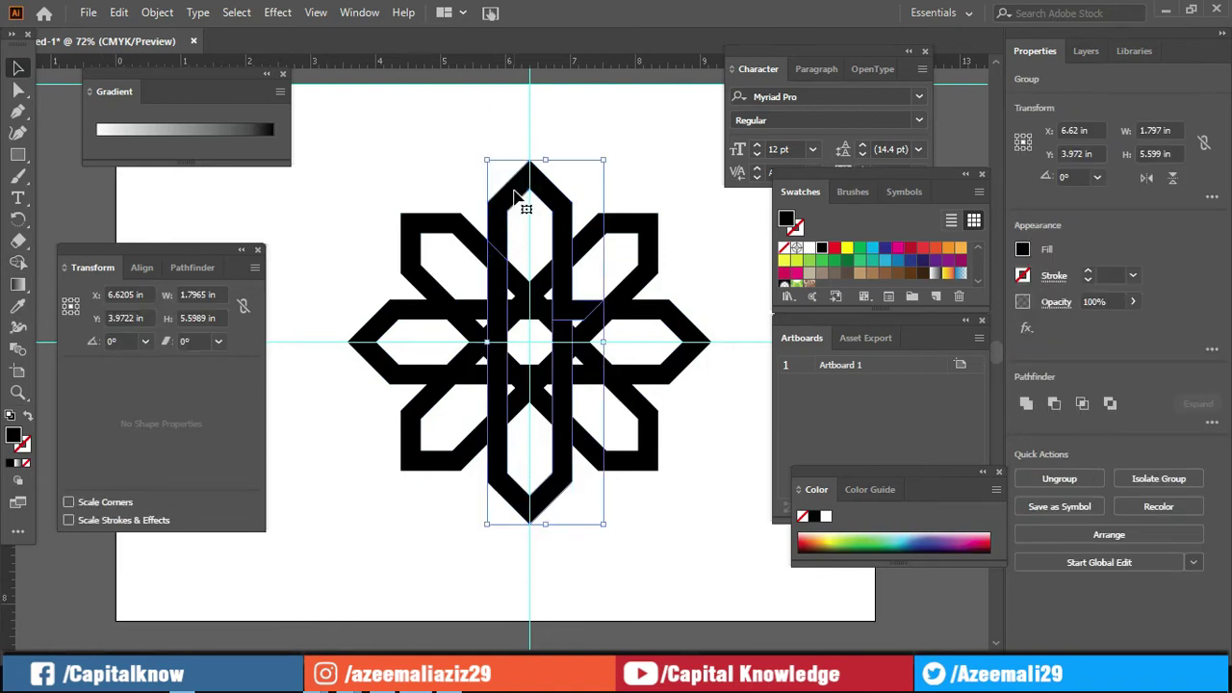
left_click(595, 198)
Step: Expand the whole star into filled shapes, ungroup it, and merge the top petal with its right arm
key("ctrl+a")
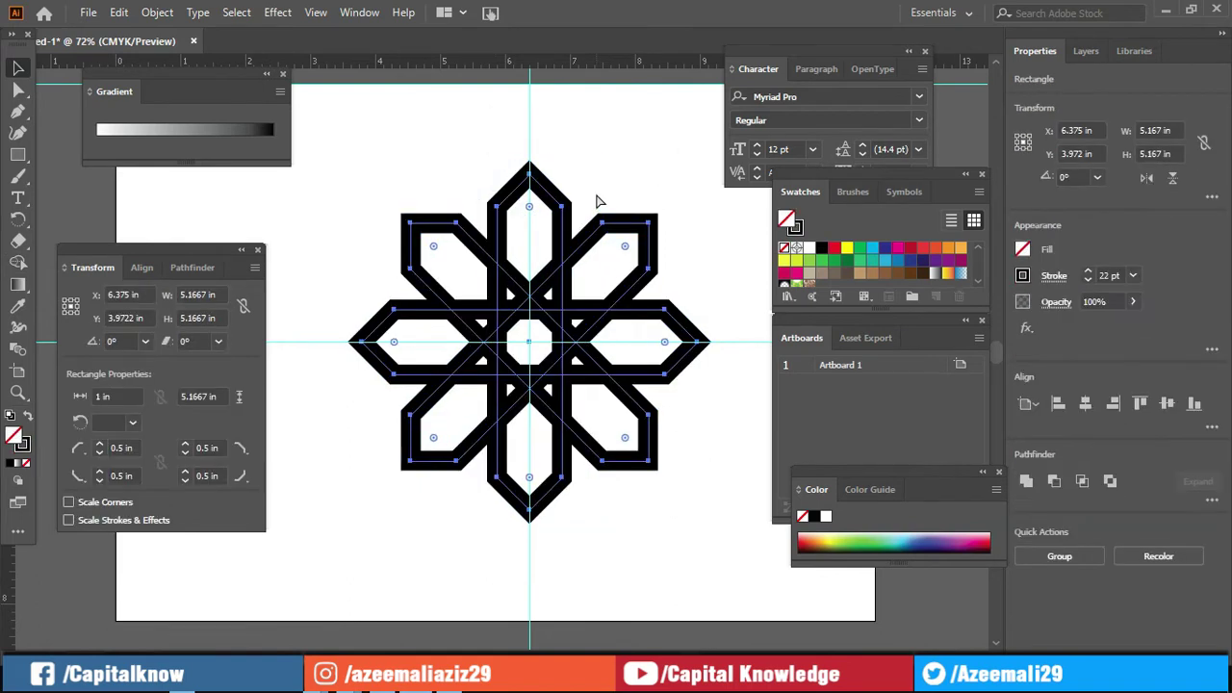
left_click(157, 13)
left_click(226, 220)
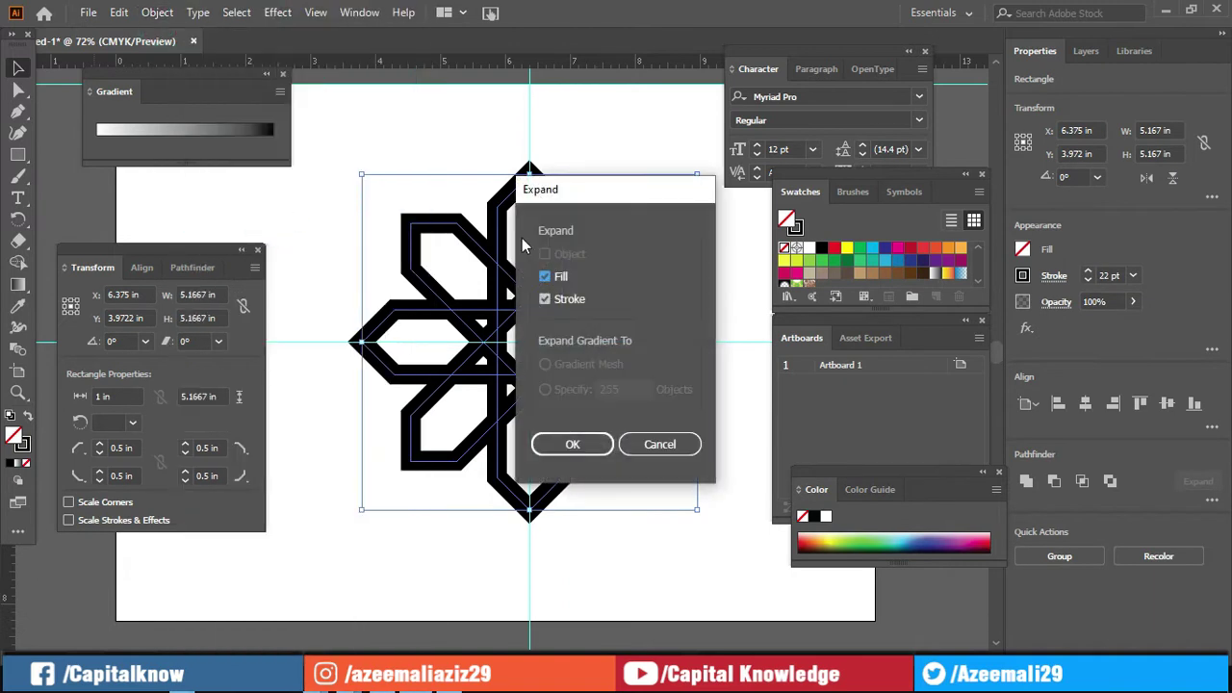
left_click(569, 443)
right_click(558, 304)
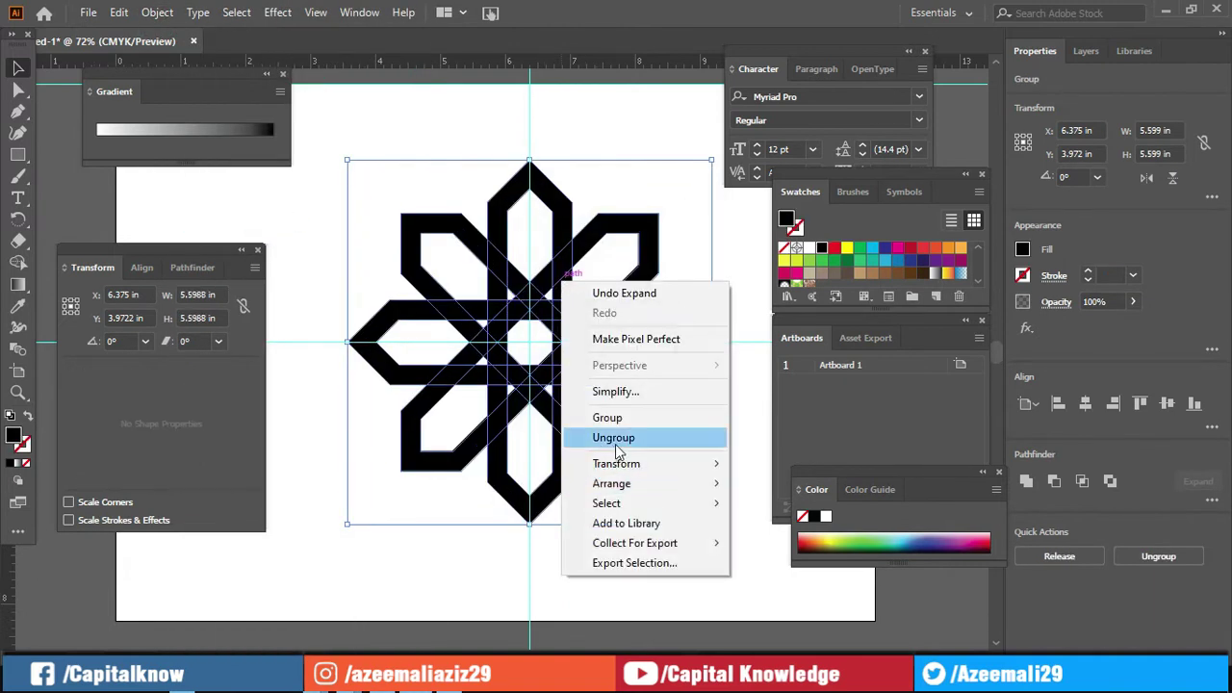
left_click(602, 435)
left_click(17, 262)
mouse_move(535, 187)
left_mouse_down()
mouse_move(567, 323)
mouse_move(577, 316)
left_mouse_up()
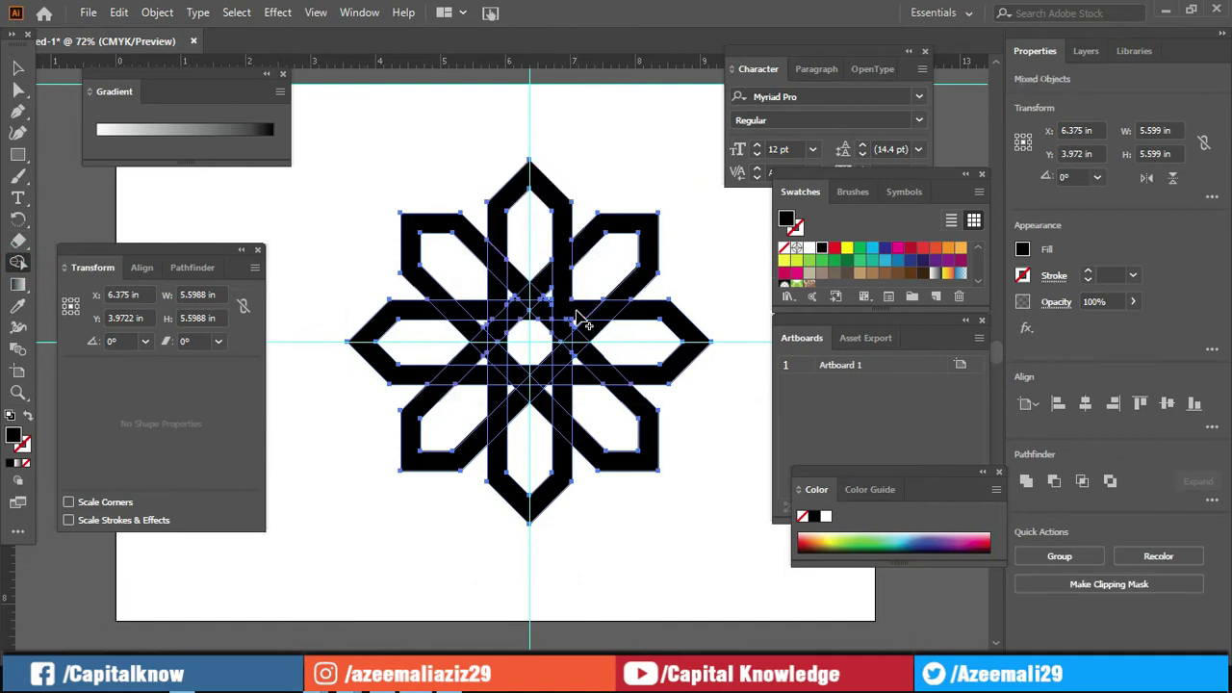
Step: Keep only the top arrow-shaped star piece, deleting all other artwork
left_click(17, 67)
left_click(601, 134)
left_click(552, 202)
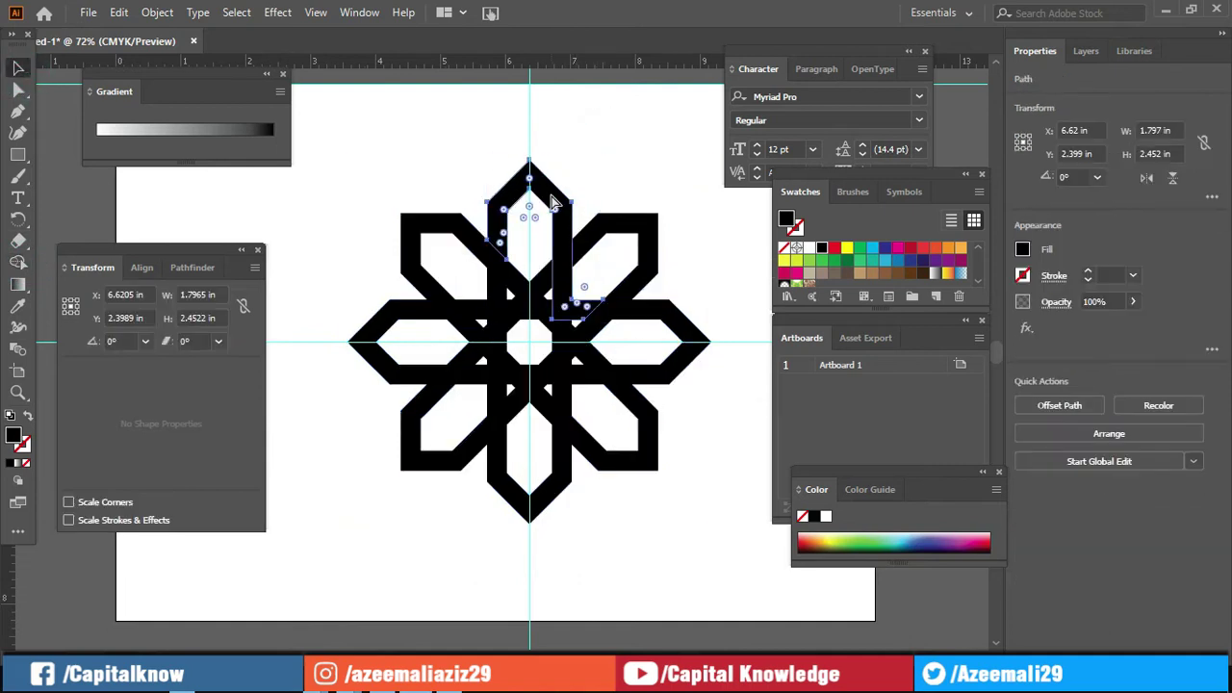
key("Delete")
key("ctrl+a")
key("Delete")
key("ctrl+z")
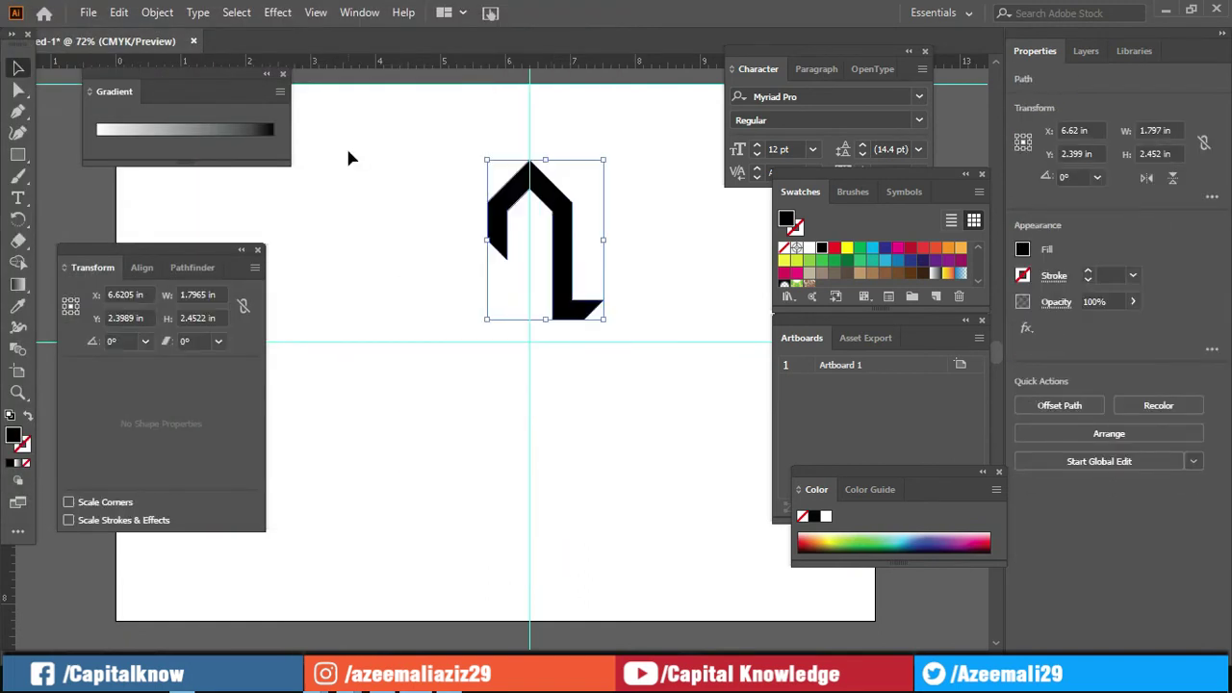
key("ctrl+z")
key("ctrl+shift+z")
Step: Give the arrow piece a 14 pt white stroke and no fill
left_click(1087, 275)
left_click(1088, 275)
left_click(1088, 275)
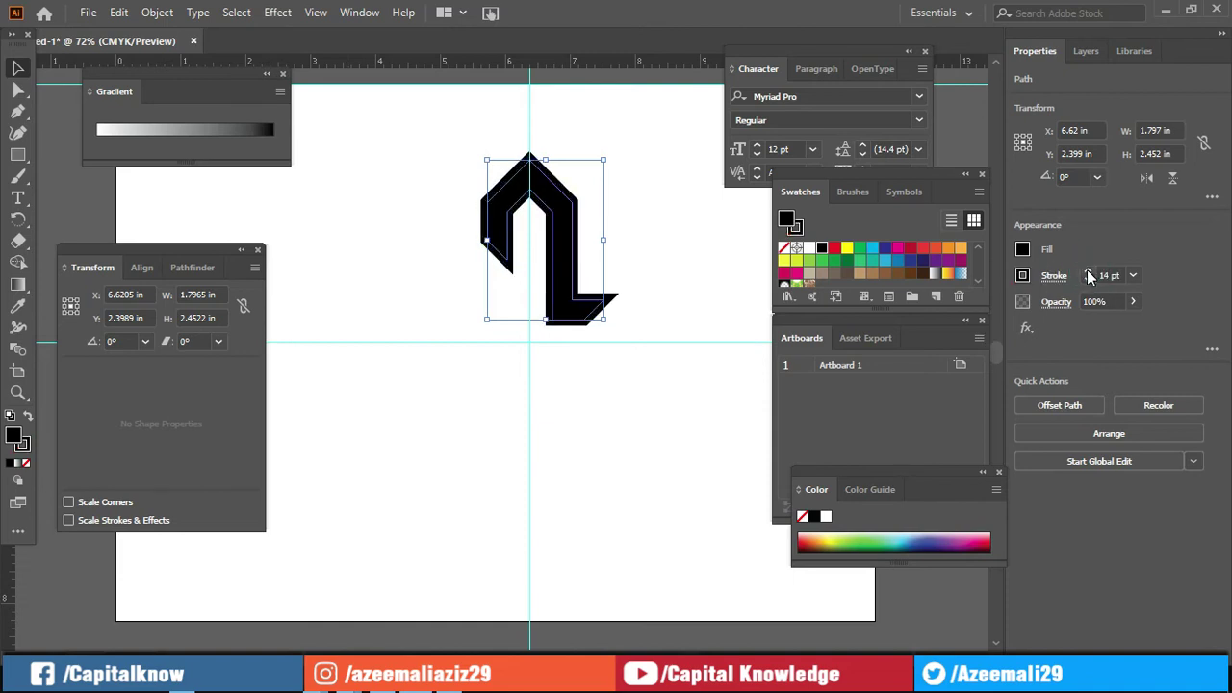
left_click(27, 464)
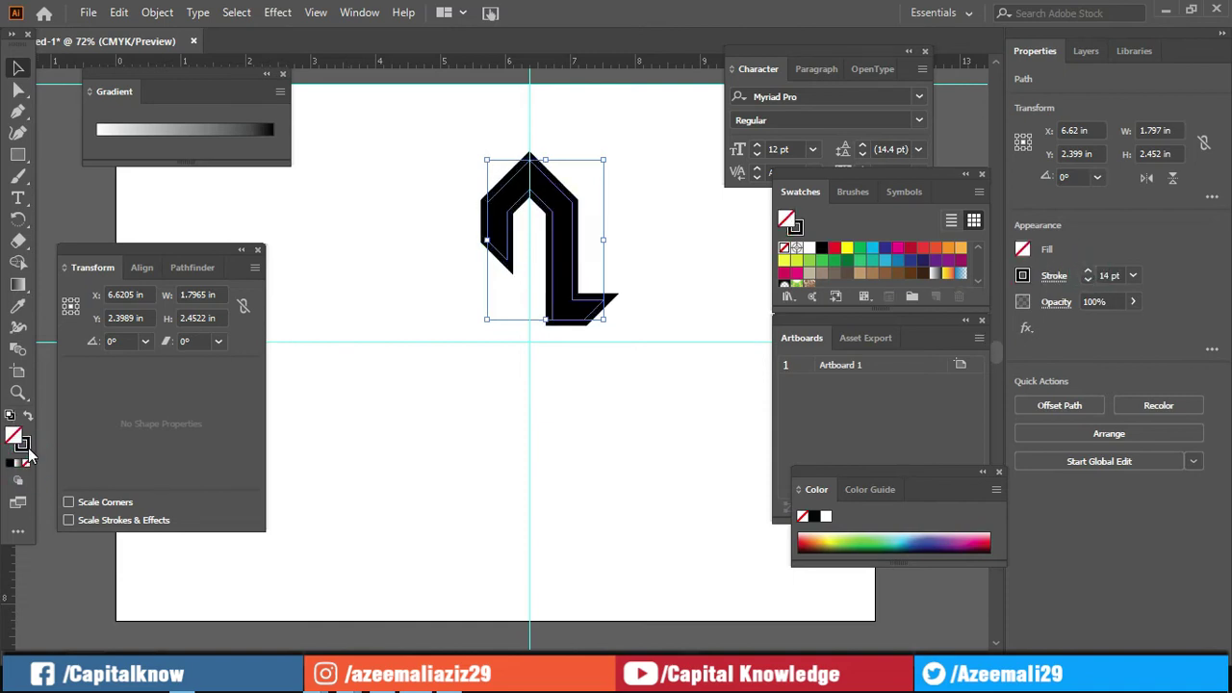
double_click(22, 443)
left_click(381, 221)
left_click(795, 231)
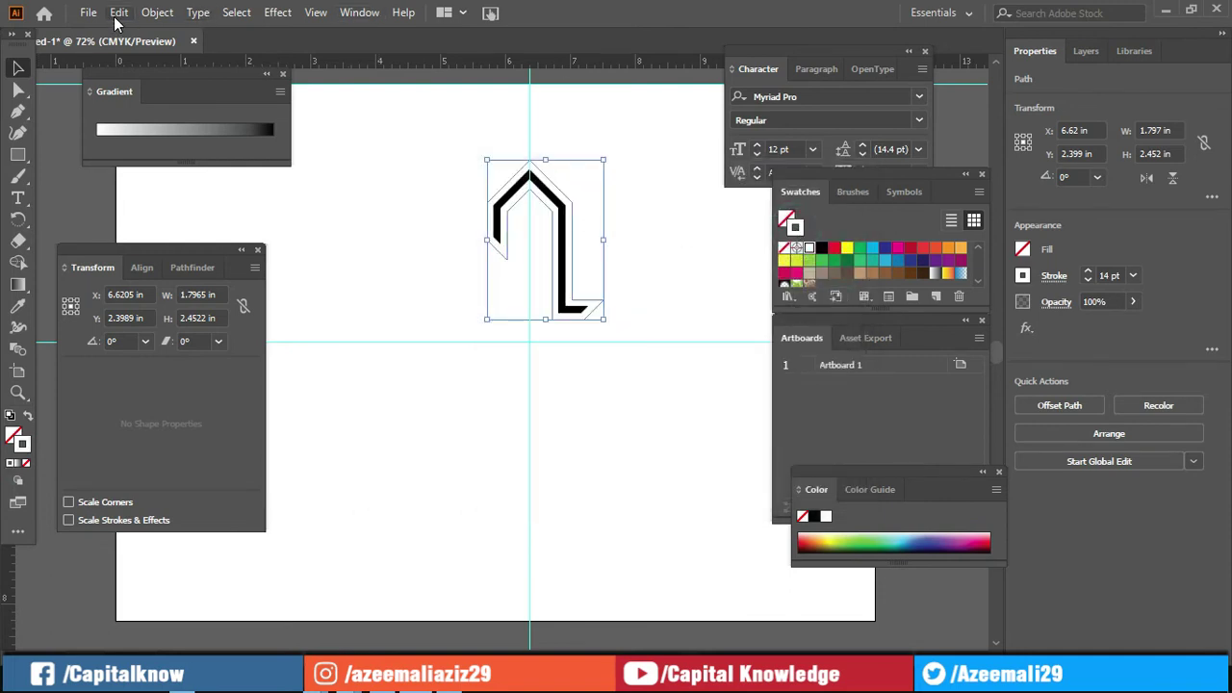
Step: Expand the arrow piece's fill and stroke into a group of paths
left_click(149, 14)
left_click(310, 228)
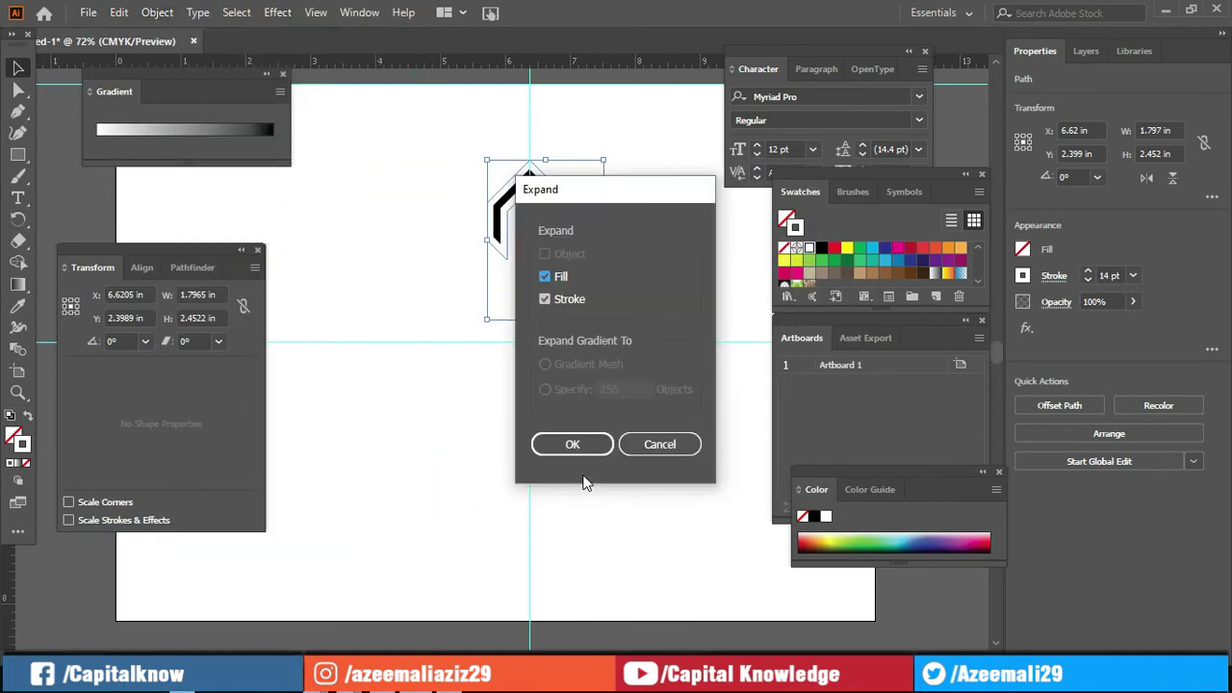
left_click(585, 444)
left_click(157, 13)
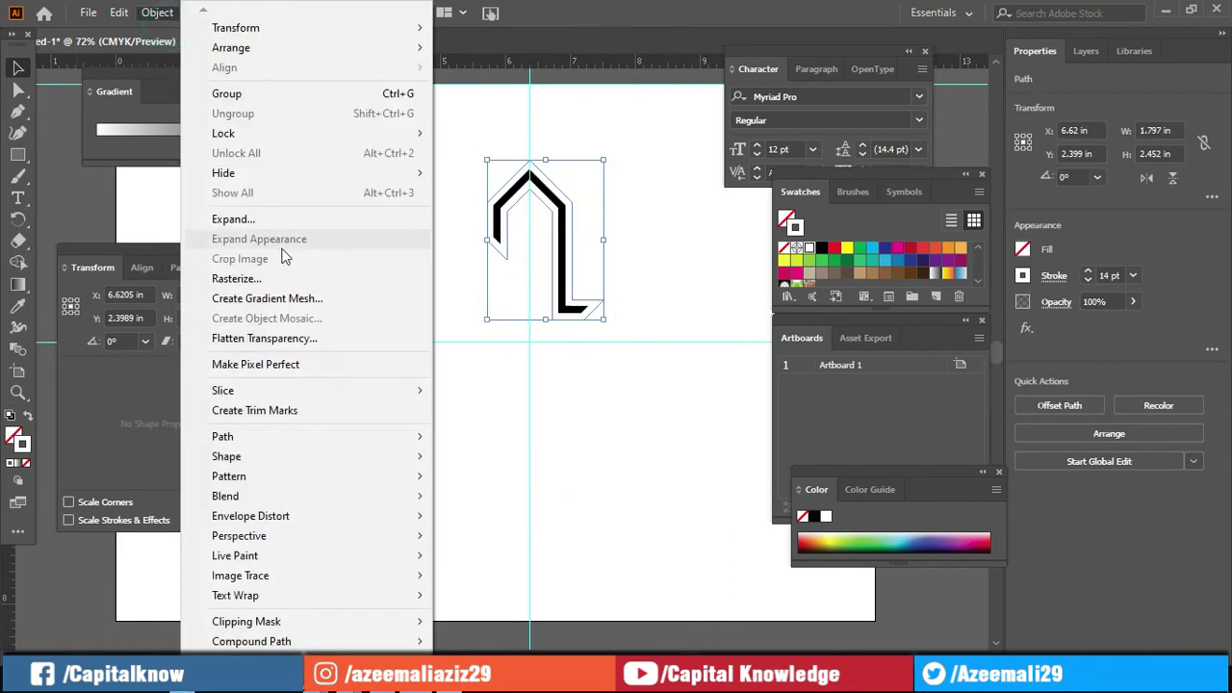
left_click(234, 220)
left_click(578, 445)
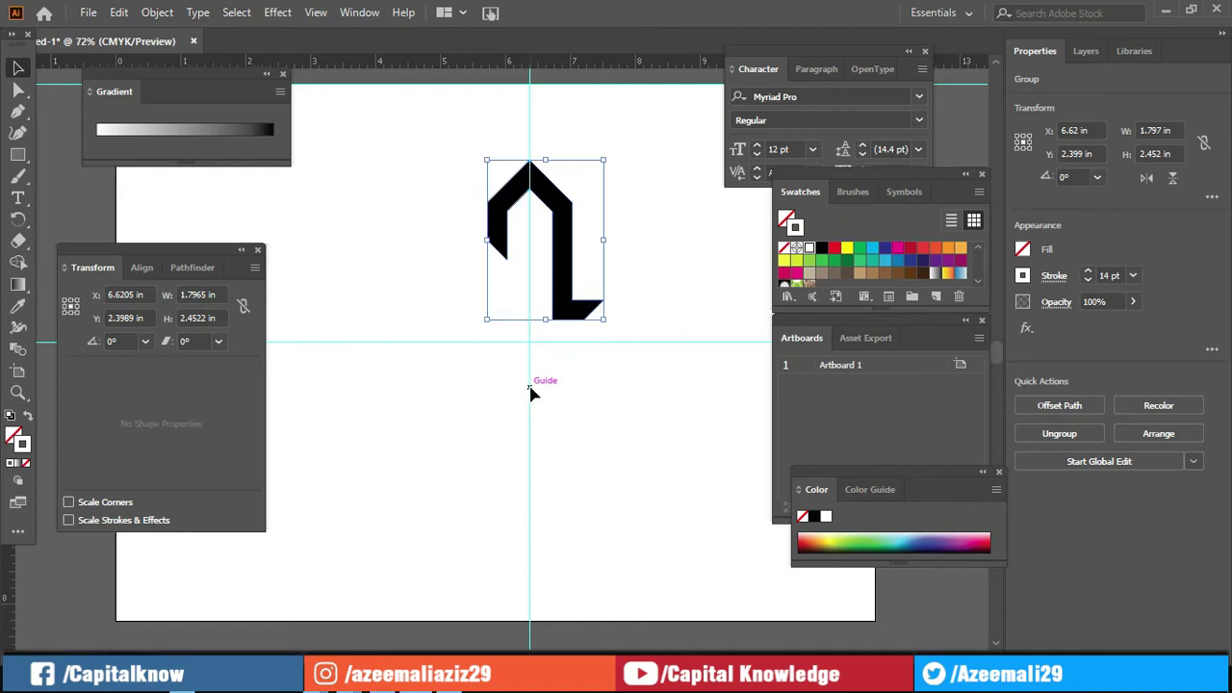
Step: Revert the hook piece to a plain black-filled path without stroke, 1.797 × 2.452 in
left_click(17, 88)
left_click_drag(503, 267, 488, 247)
left_click(485, 102)
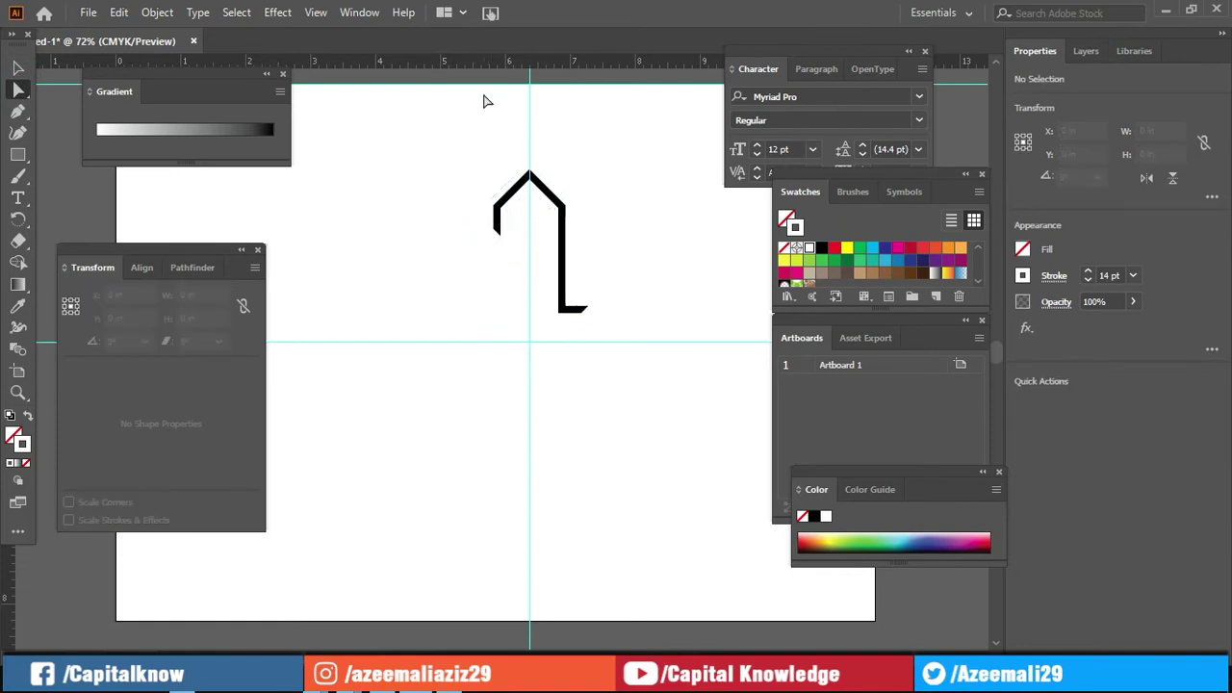
left_click(503, 248)
left_click(18, 69)
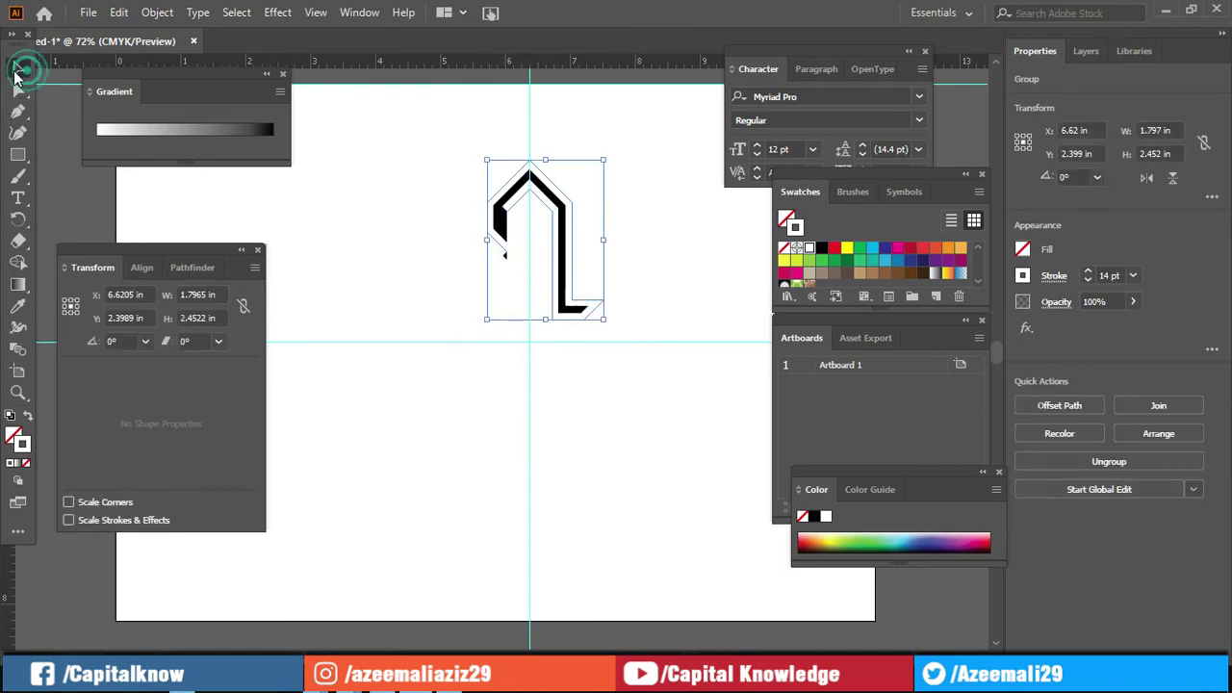
key("shift+x")
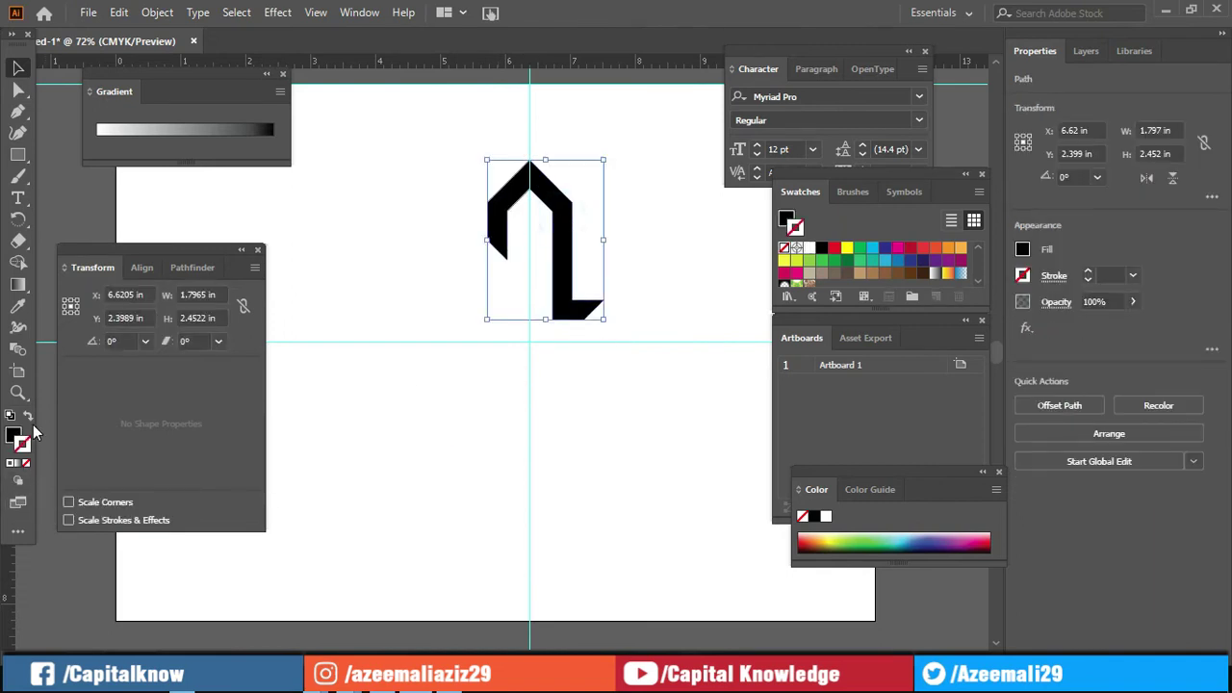
Step: Add an 11 pt FFFFFF white stroke aligned to the outside of the arrow piece
left_click(155, 13)
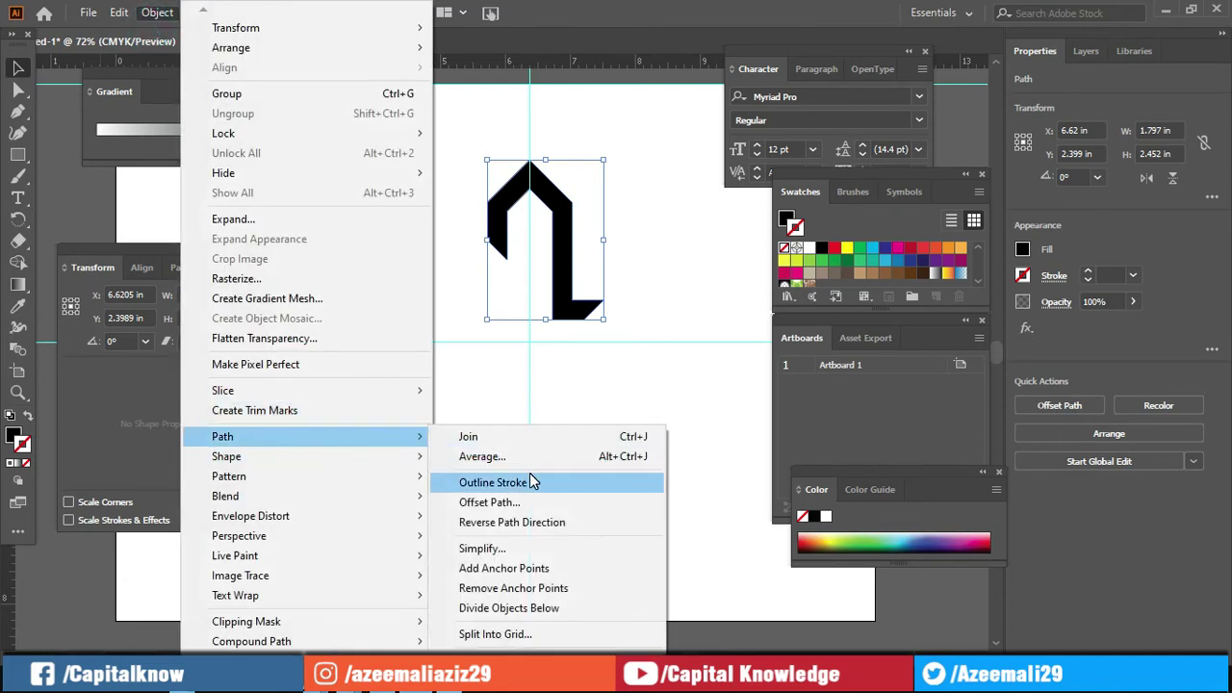
left_click(532, 482)
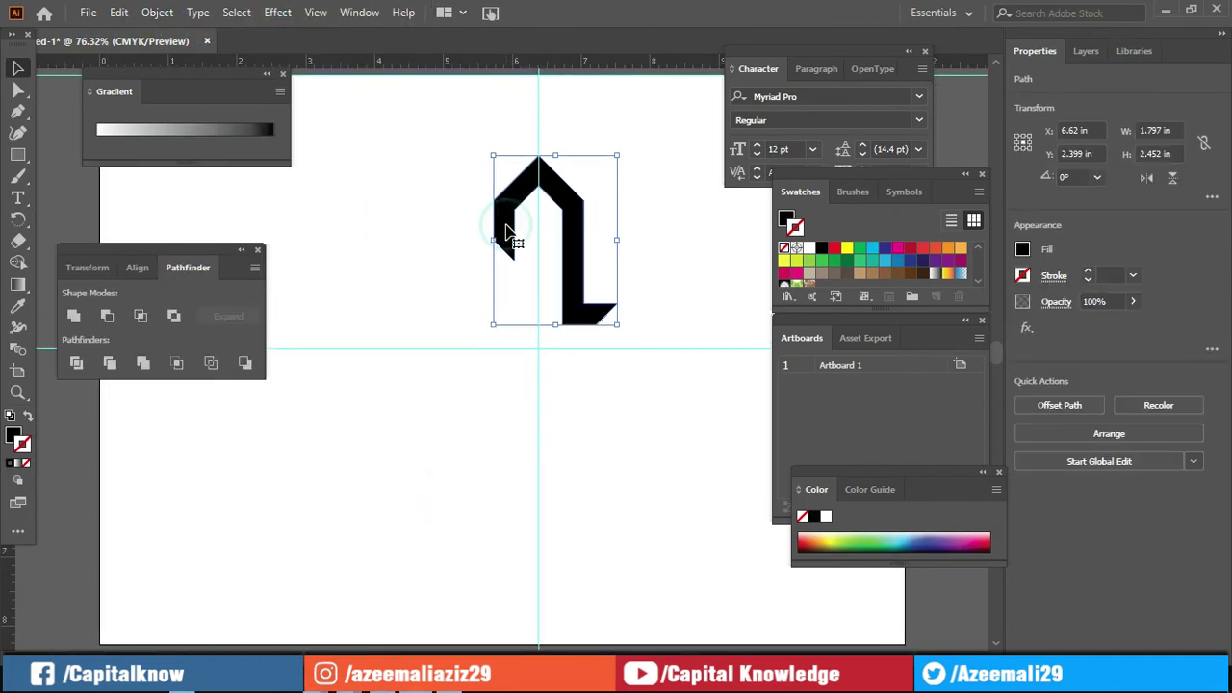
left_click(1088, 273)
left_click(1089, 274)
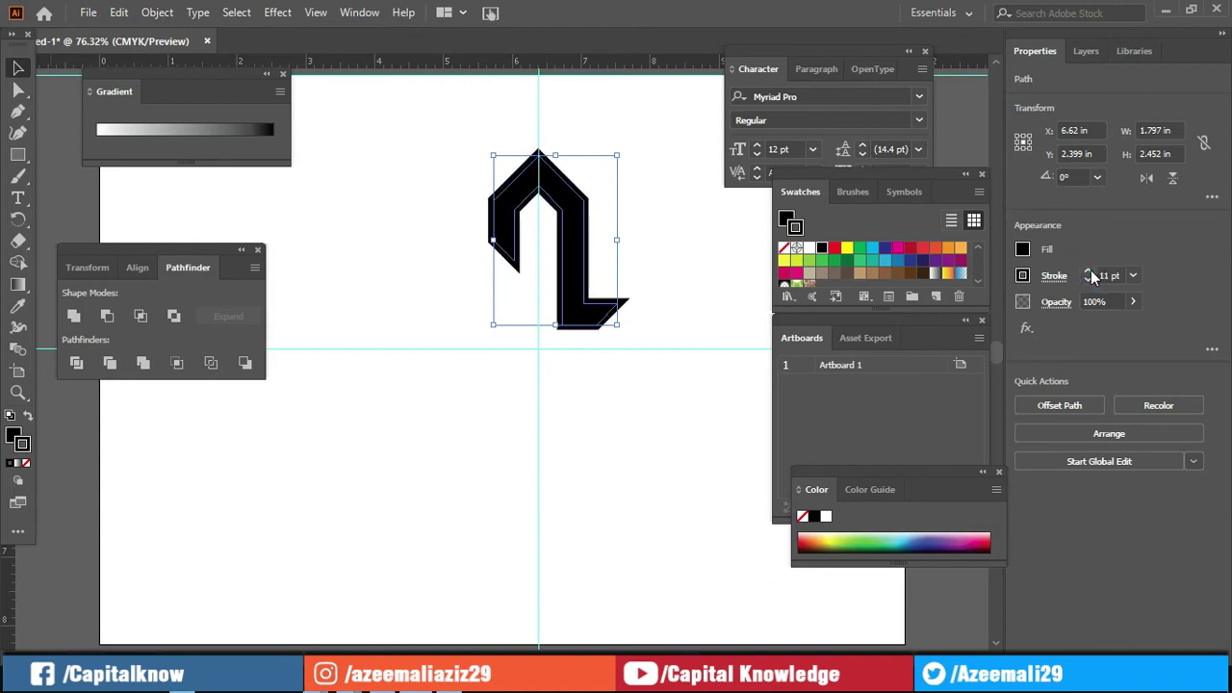
double_click(21, 444)
type("ffffff")
left_click(804, 229)
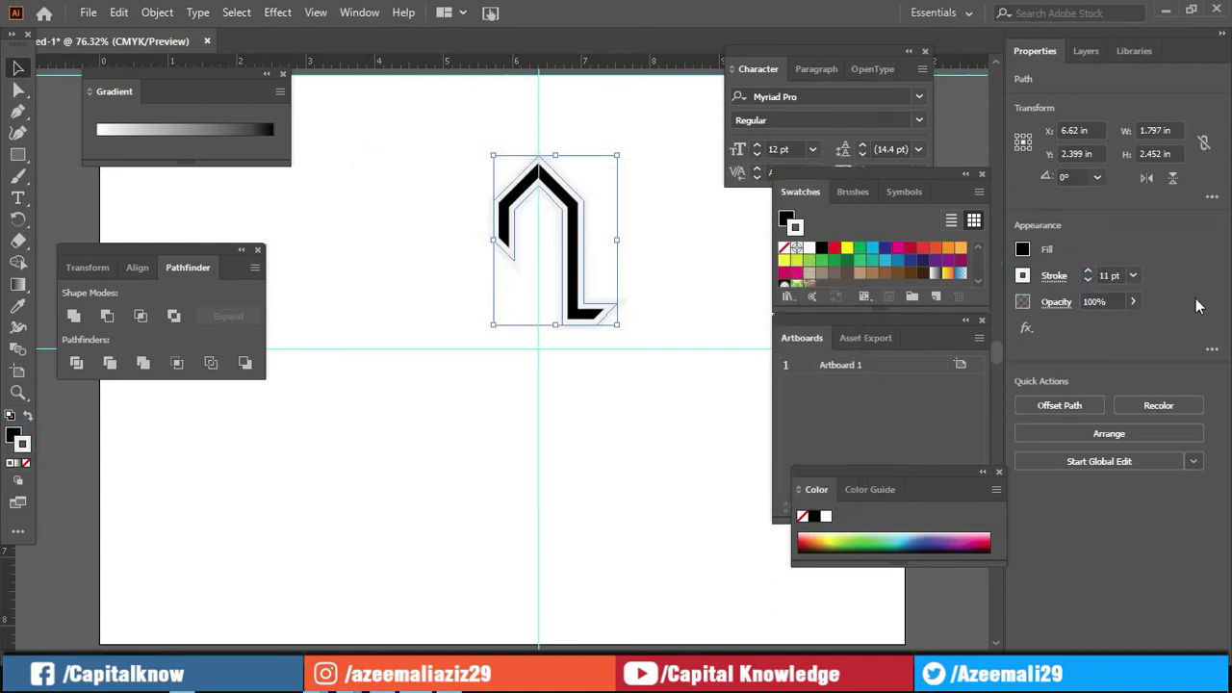
left_click(1054, 276)
left_click(972, 371)
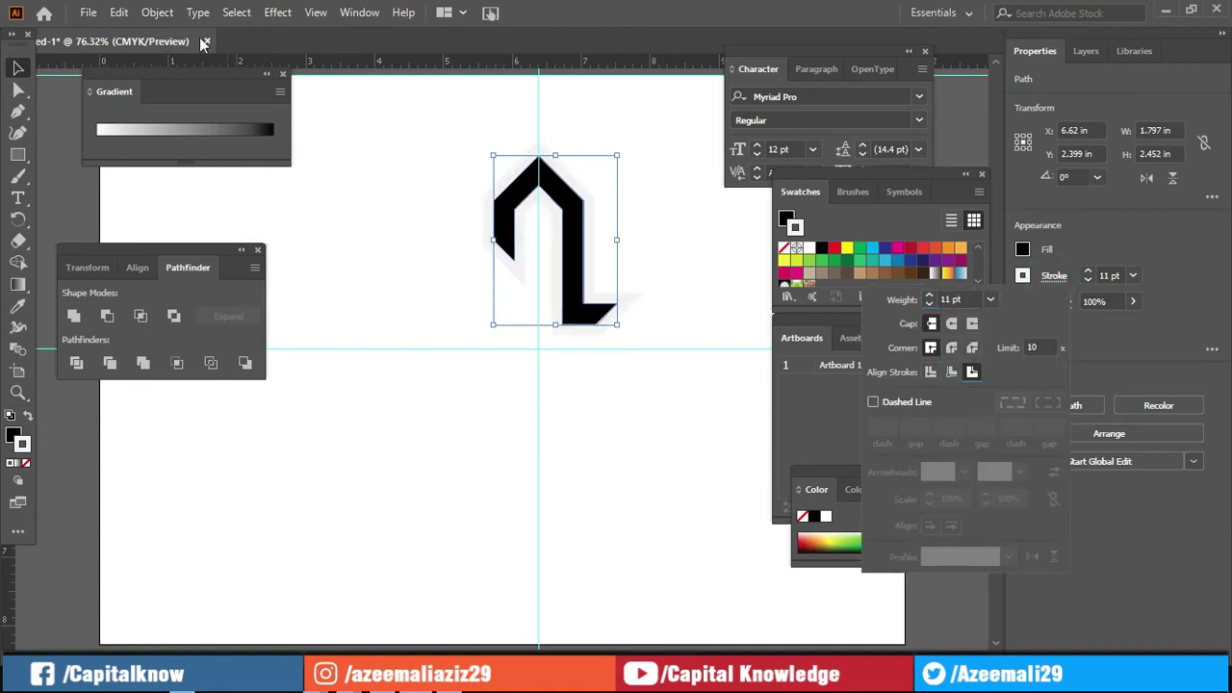
Step: Expand the appearance into a group and fill the border regions black with Shape Builder
left_click(157, 12)
left_click(265, 240)
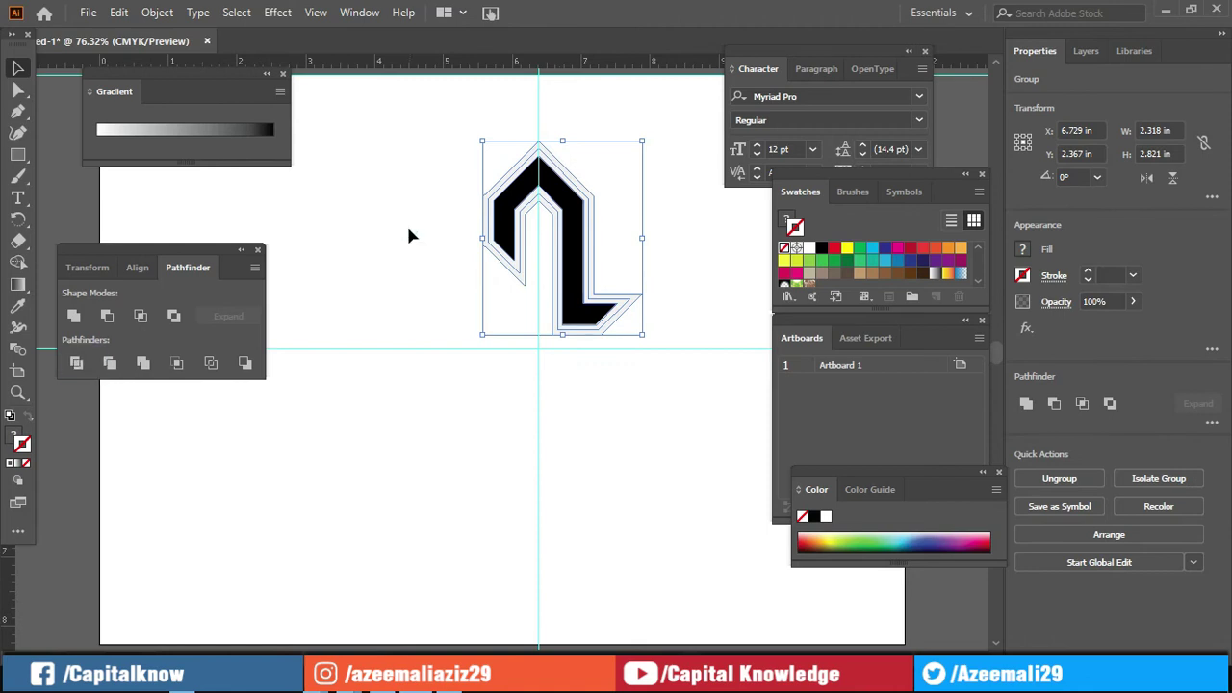
left_click(407, 223)
left_click(509, 268)
left_click(492, 274)
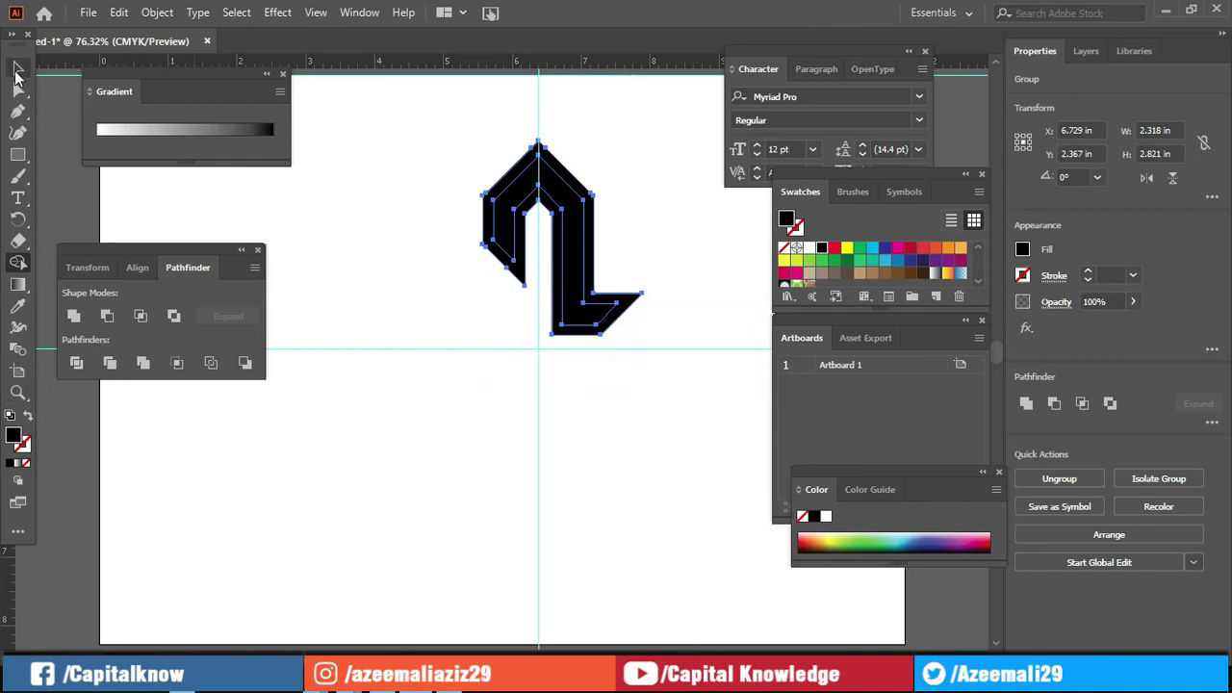
Step: Reselect the arrow group and try merging its outline regions, undoing an accidental move
left_click(17, 67)
double_click(21, 438)
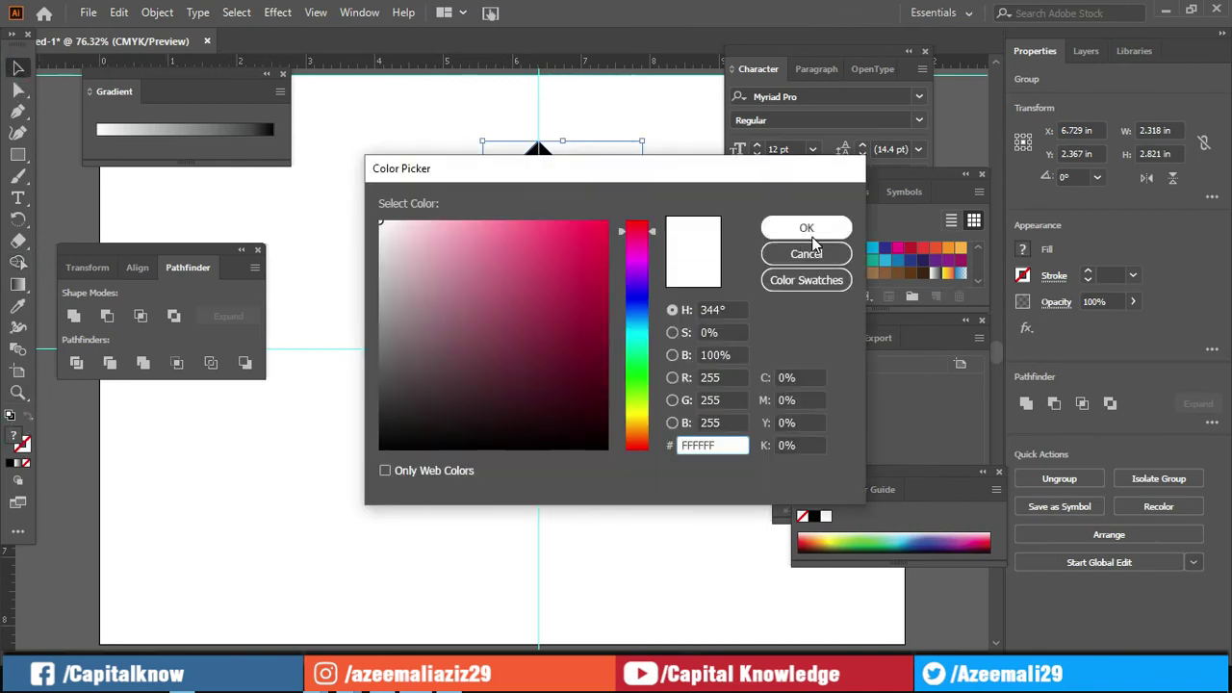
left_click(795, 225)
left_click(465, 271)
left_click(518, 198)
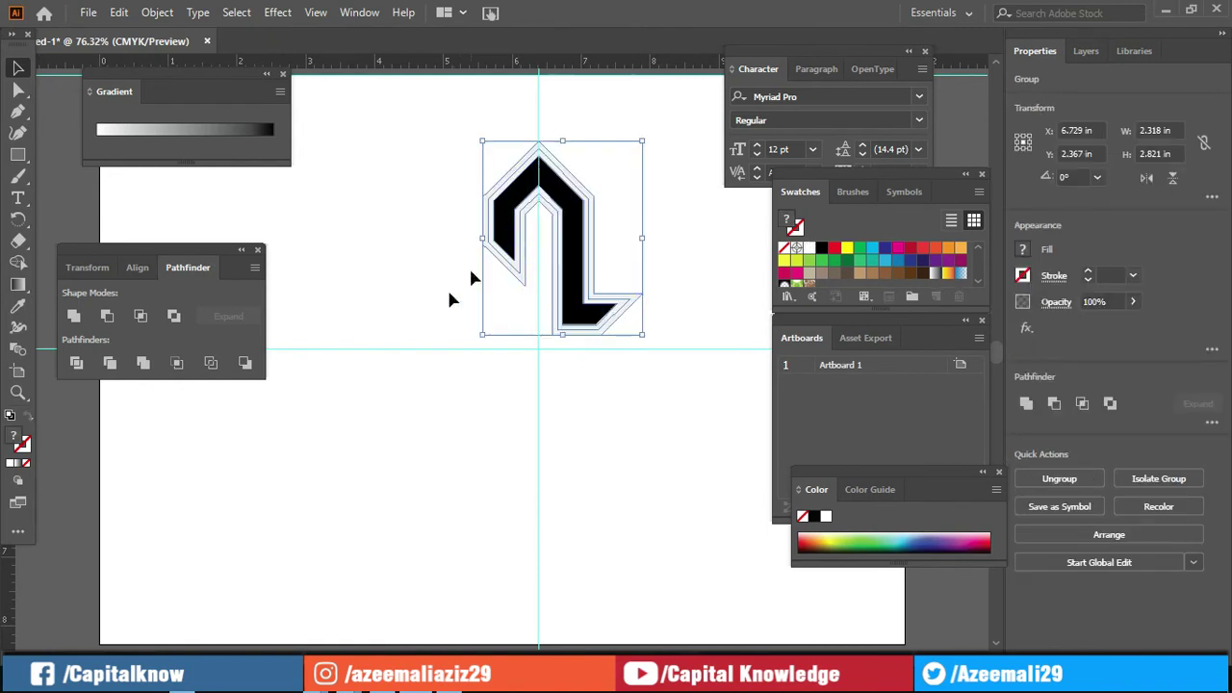
left_click(17, 261)
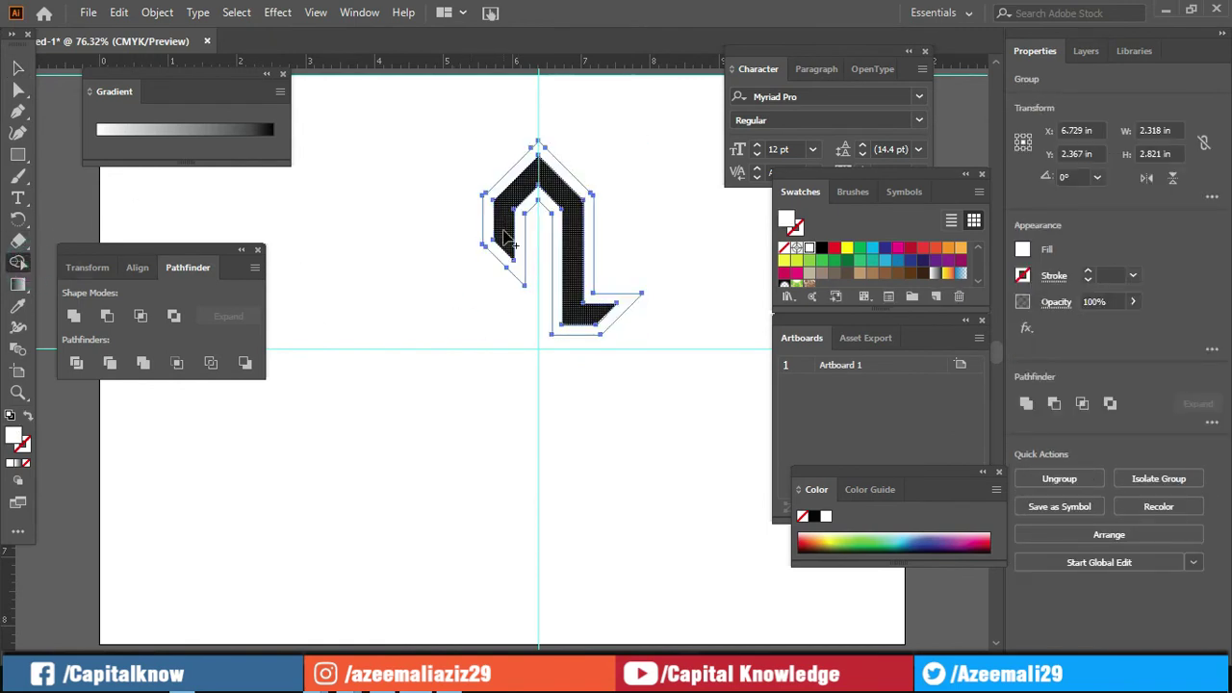
left_click(15, 67)
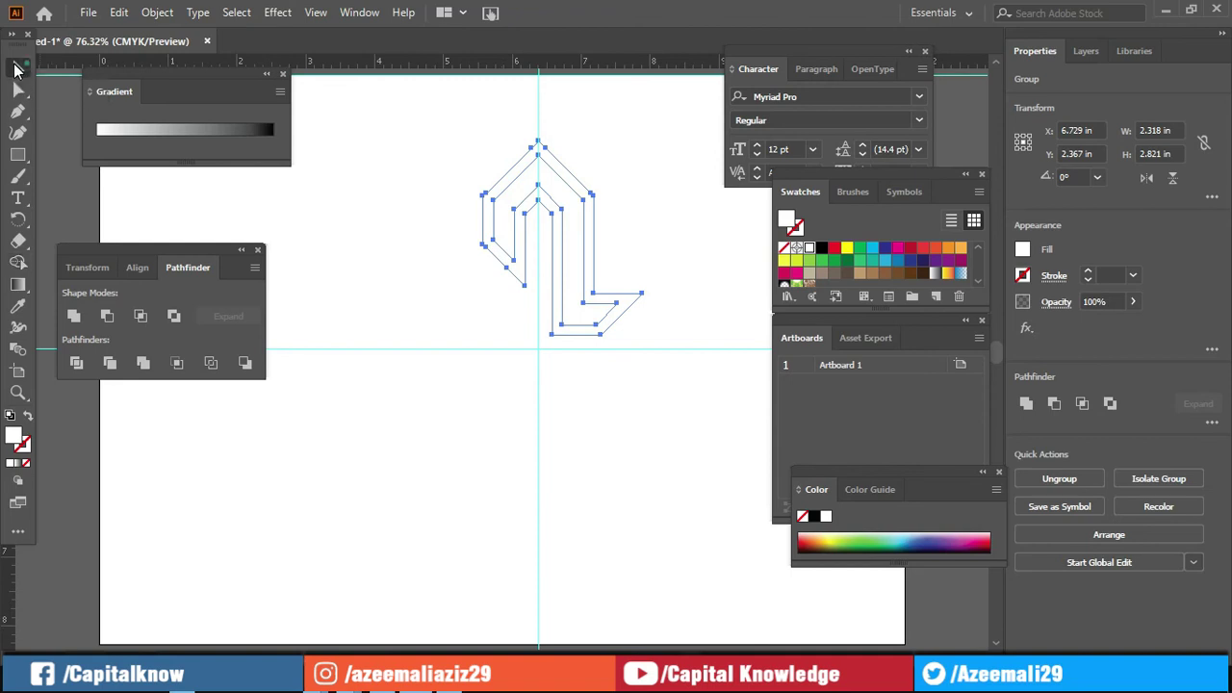
left_click(505, 231)
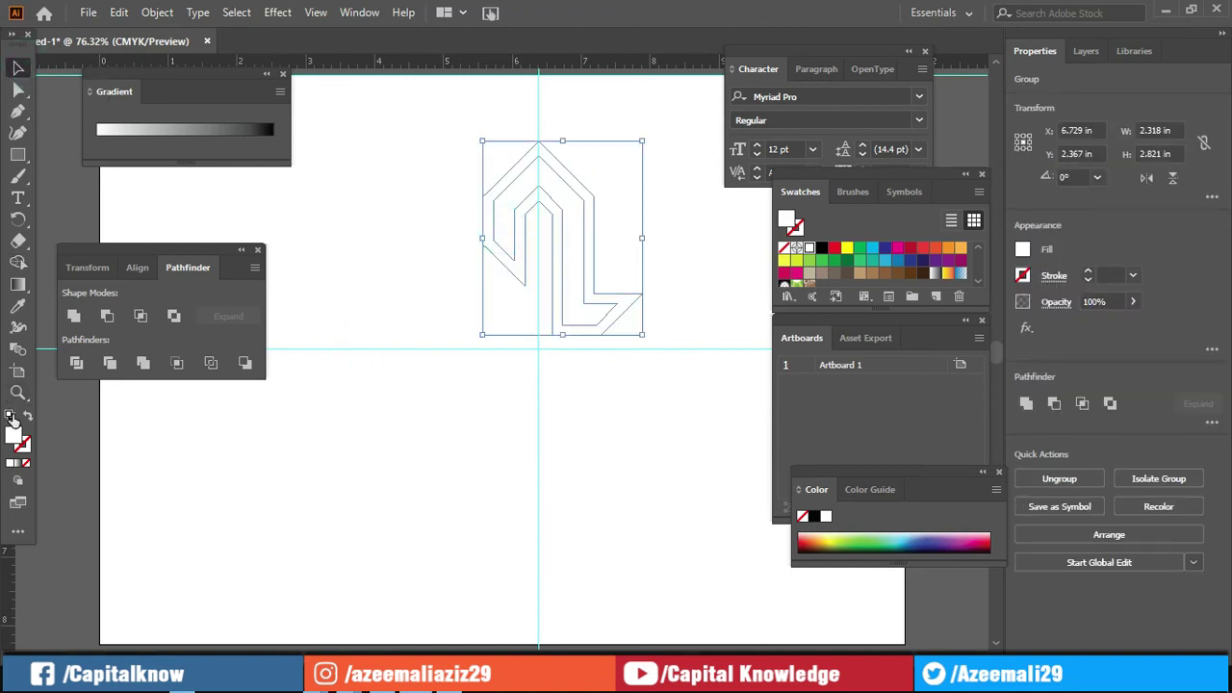
left_click_drag(511, 188, 369, 200)
key("ctrl+z")
Step: Ungroup the artwork and make the inner arrow path solid black
right_click(525, 184)
left_click(564, 338)
left_click(336, 269)
left_click(520, 207)
left_click(11, 415)
left_click(28, 416)
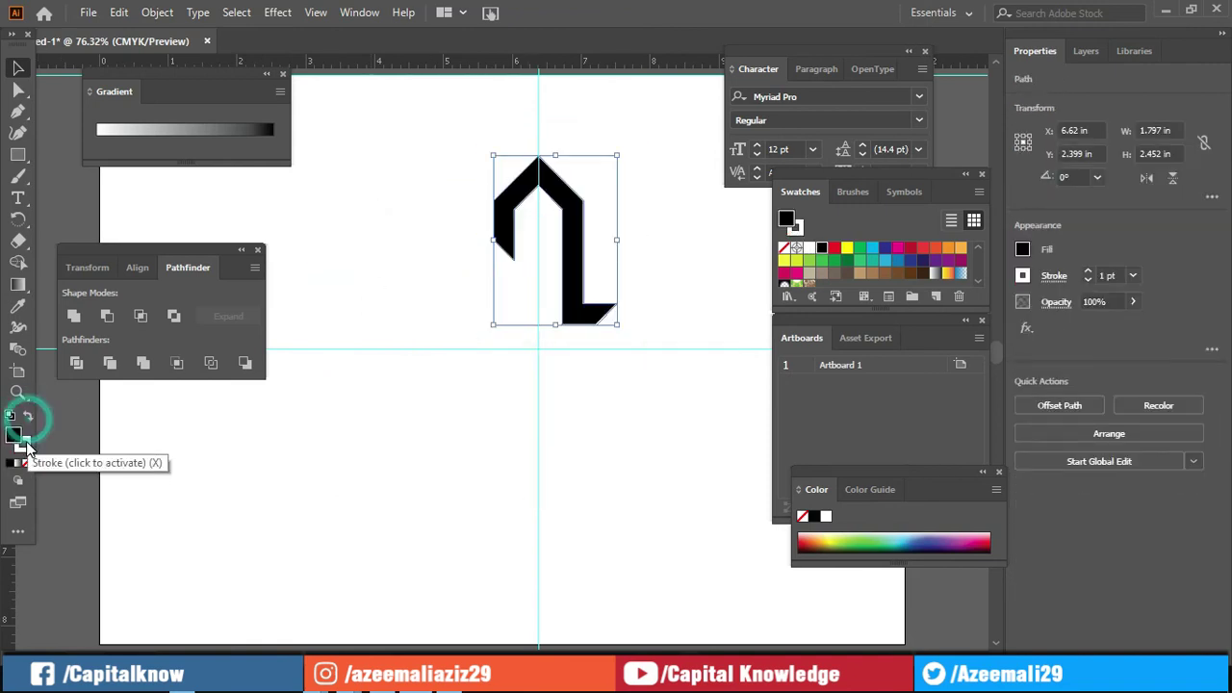
Step: Fill the outer border compound path with light grey #EDEDED
left_click(432, 243)
left_click(481, 240)
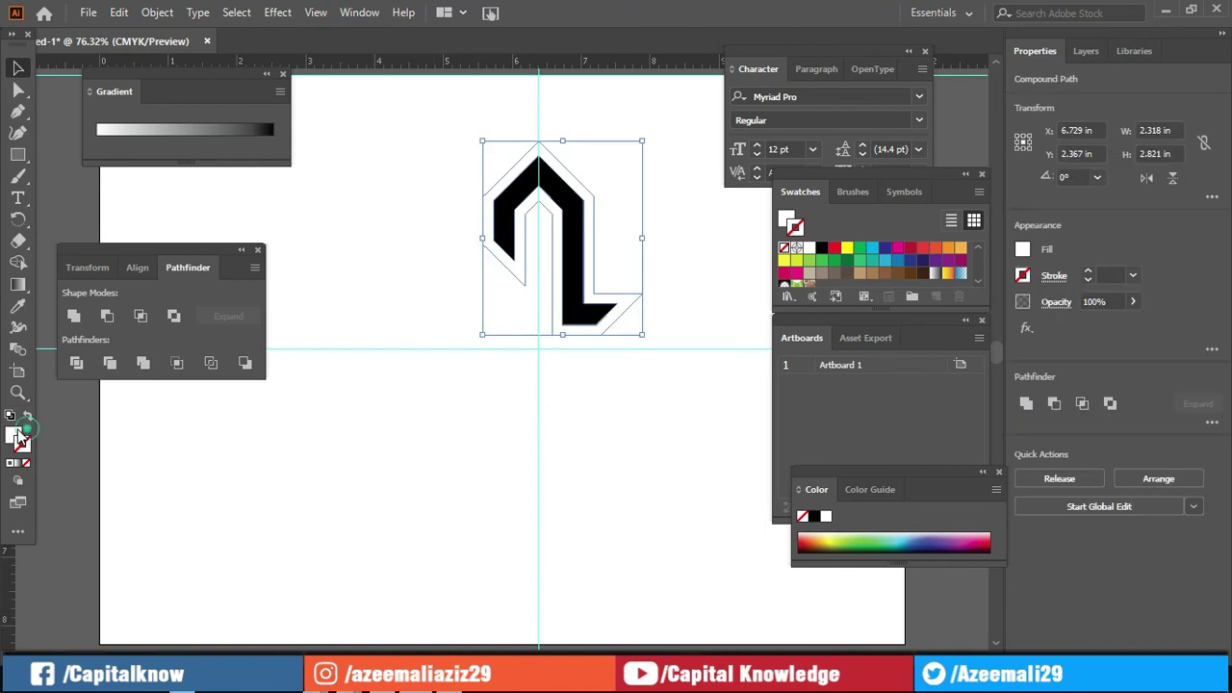
double_click(17, 436)
left_click(393, 243)
left_click(770, 230)
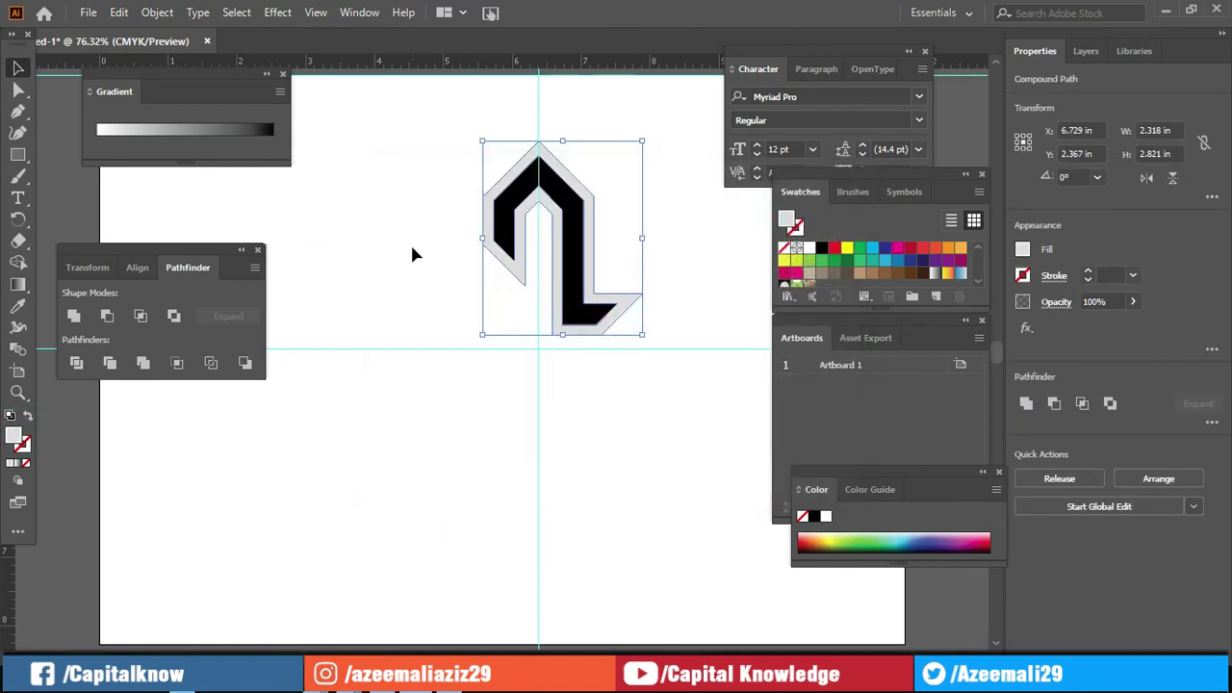
double_click(13, 435)
left_click(380, 235)
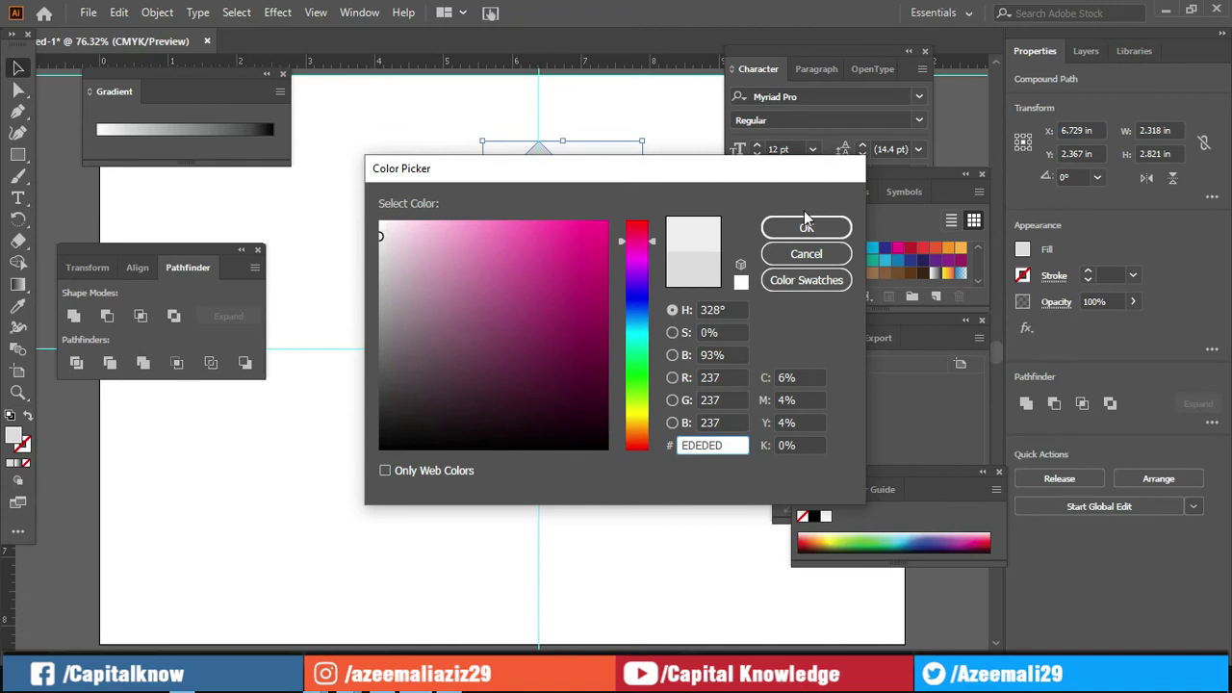
left_click(807, 225)
left_click(17, 90)
left_click(362, 232)
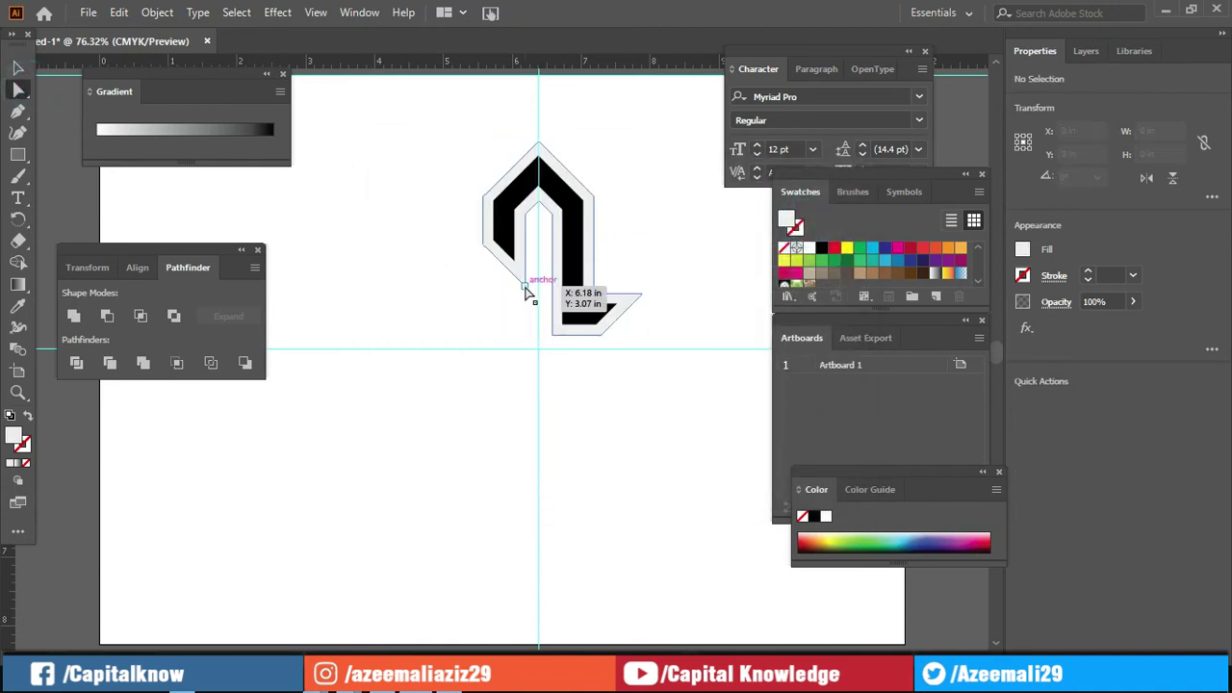
Step: Pull the border's lower-left anchor up toward the black arrow and select the whole arrow
left_click(526, 289)
left_click(482, 241)
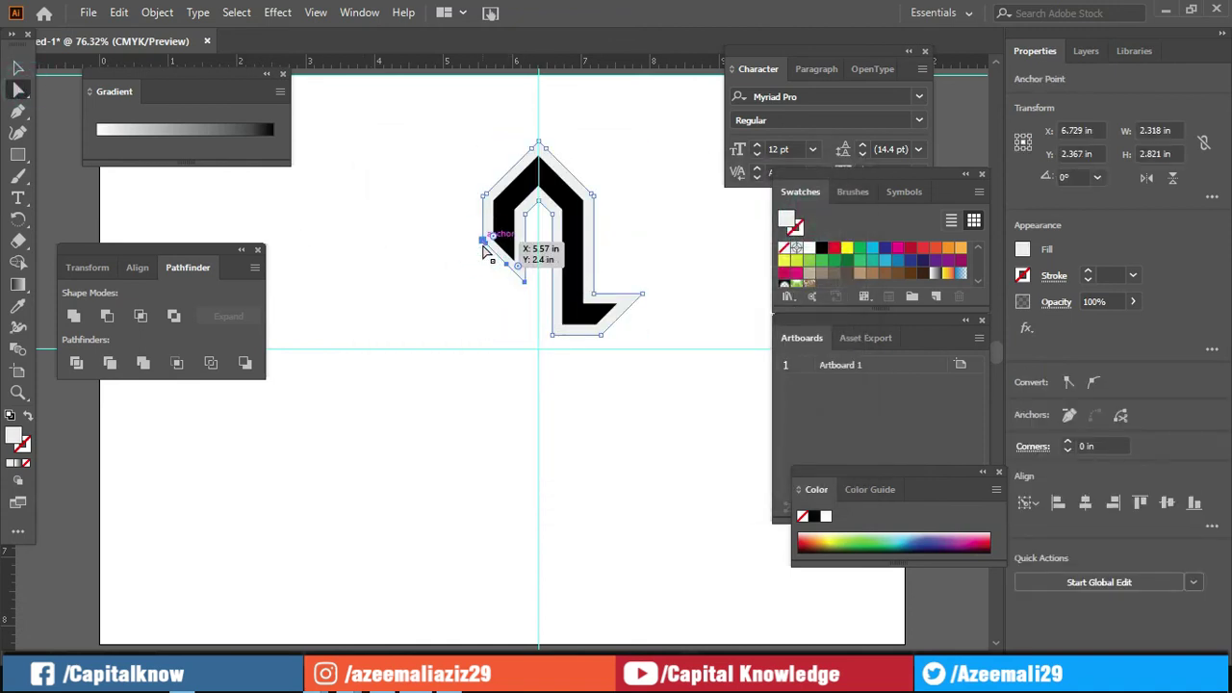
left_click_drag(484, 250, 484, 240)
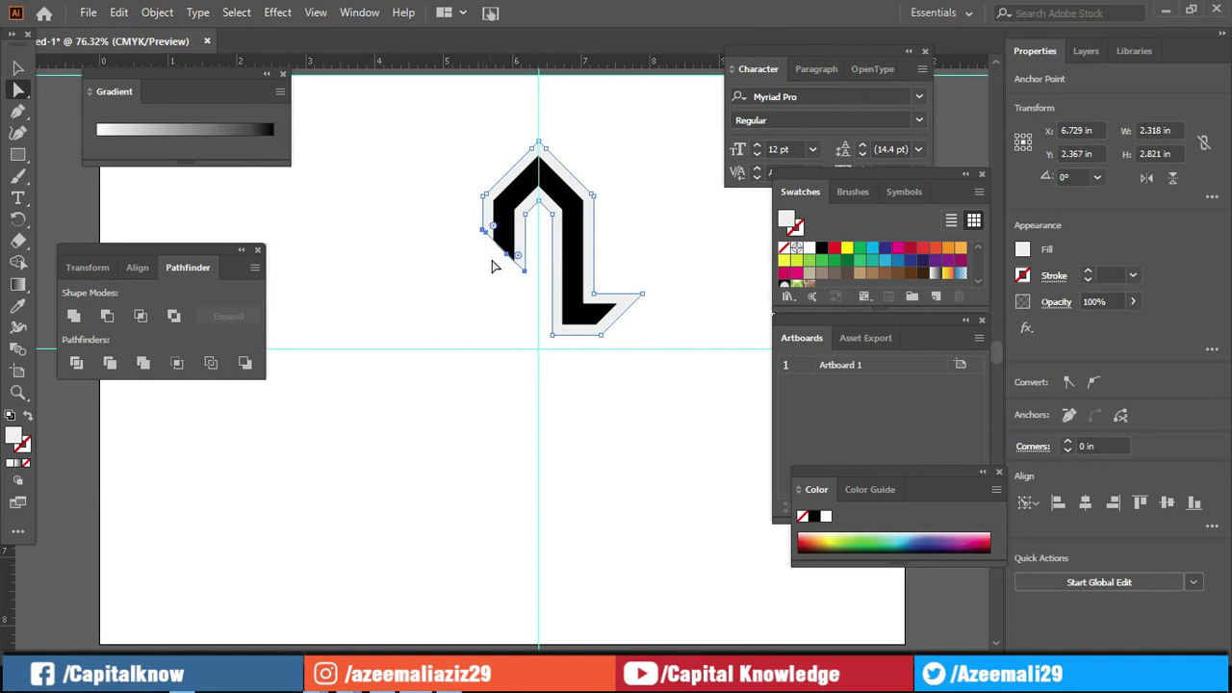
left_click(492, 266)
key("v")
left_click_drag(471, 160, 670, 367)
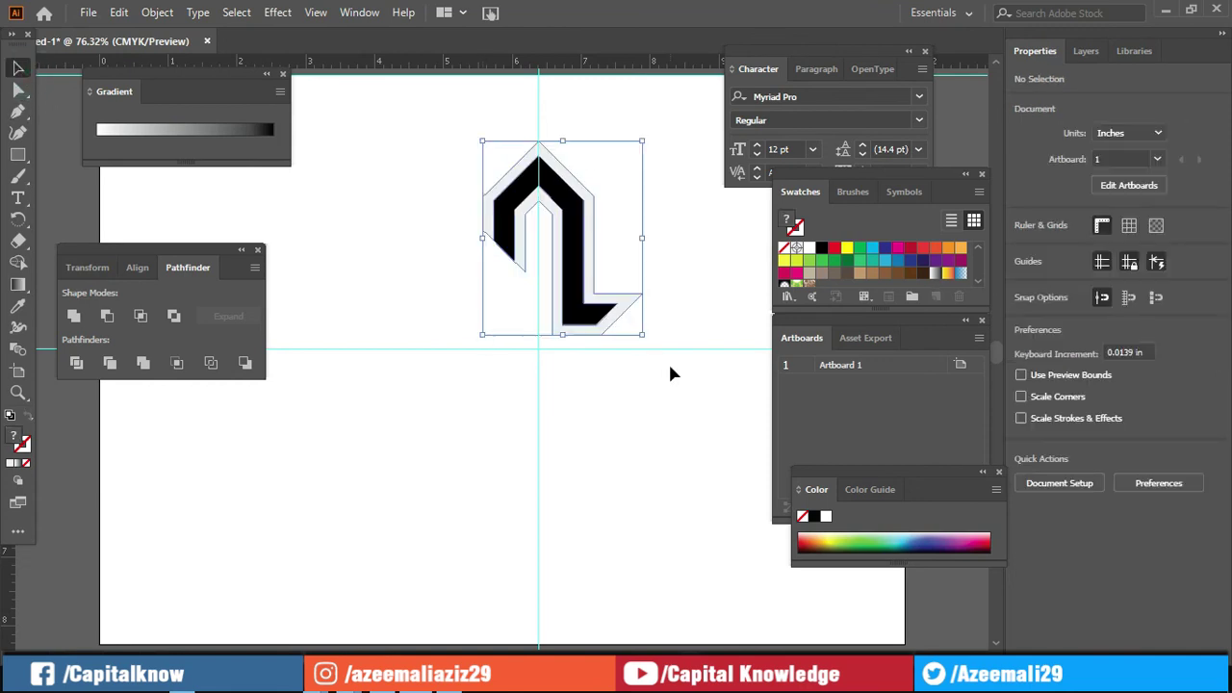
Step: Adjust the border's bottom-right tip anchor and reselect the entire bordered arrow
left_click(18, 224)
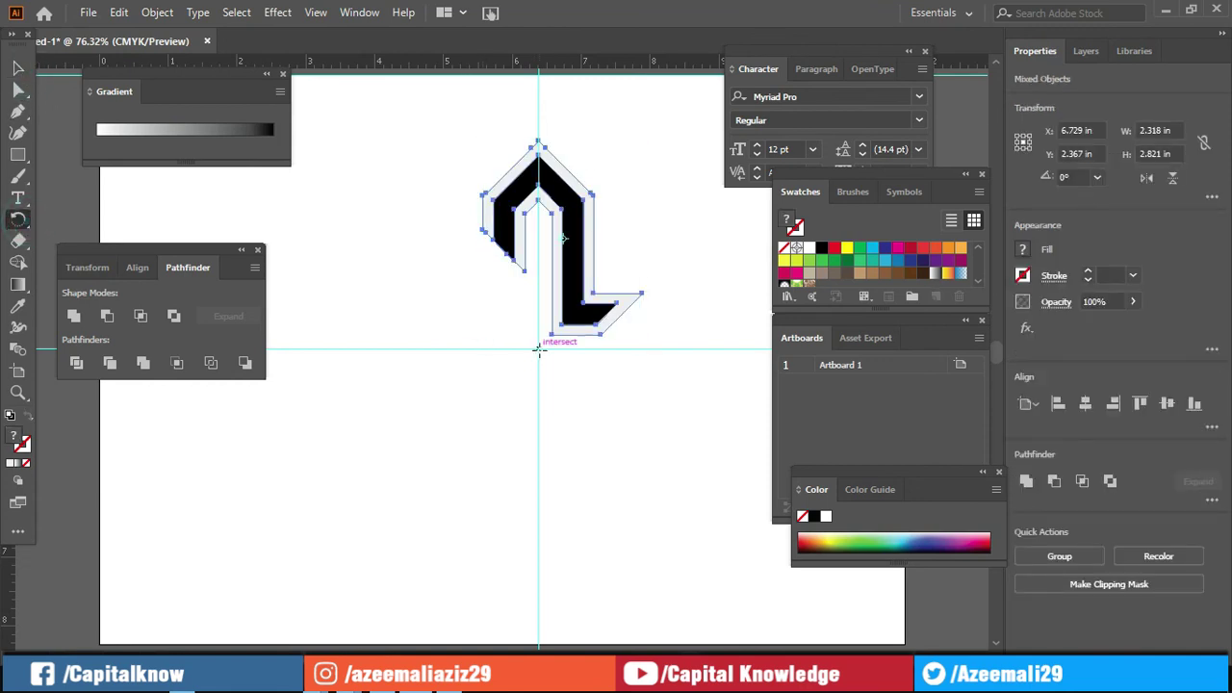
key("a")
left_click(643, 279)
left_click(641, 294)
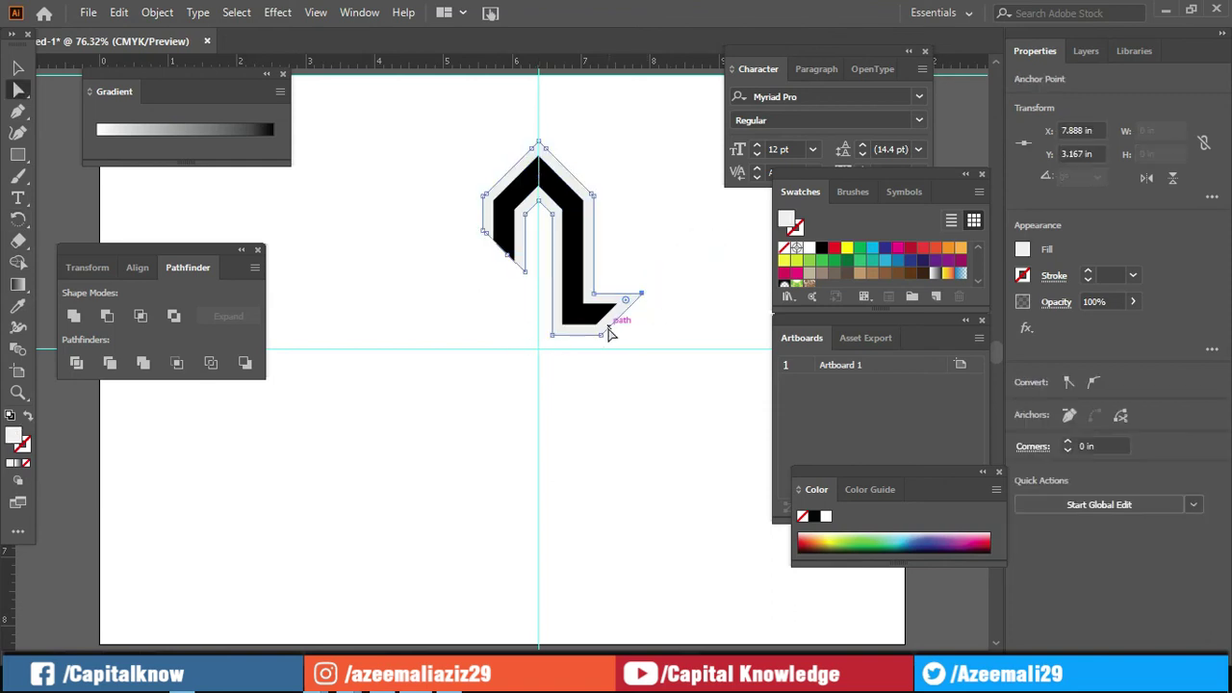
left_click(600, 342)
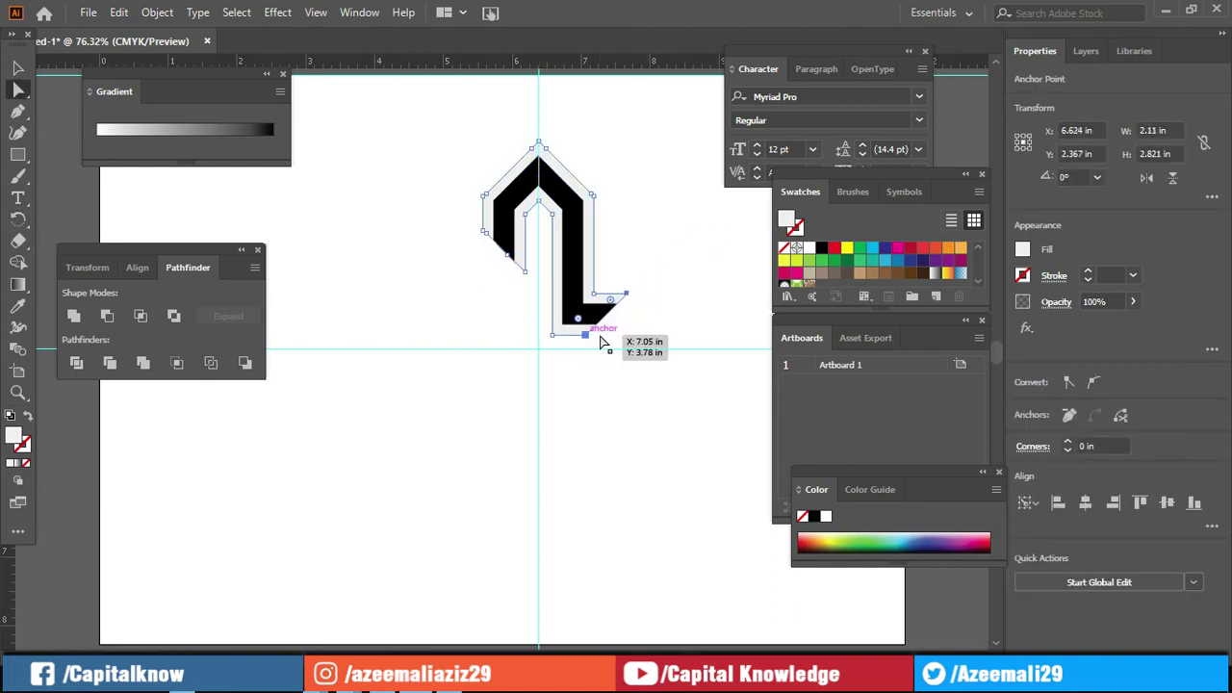
key("v")
left_click_drag(378, 159, 668, 371)
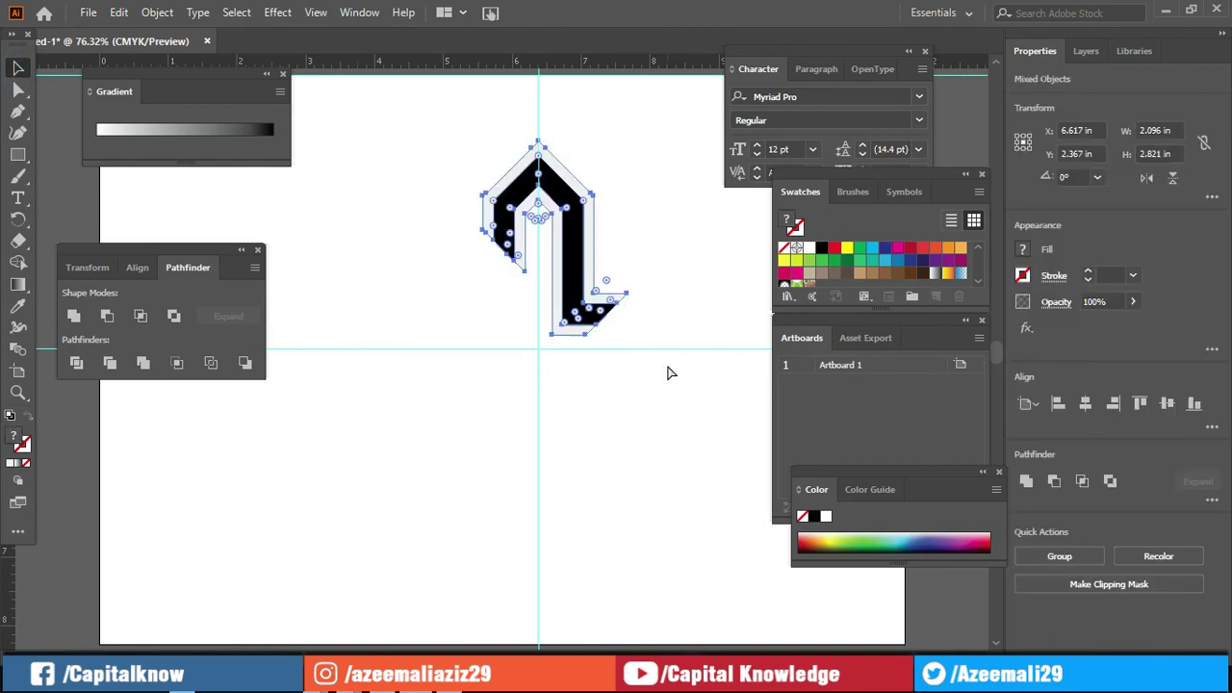
Step: Rotate 45° copies of the bordered arrow around the guide crossing, repeating until all eight arms are placed
left_click(17, 219)
left_click(537, 348)
left_click_drag(661, 275, 562, 159)
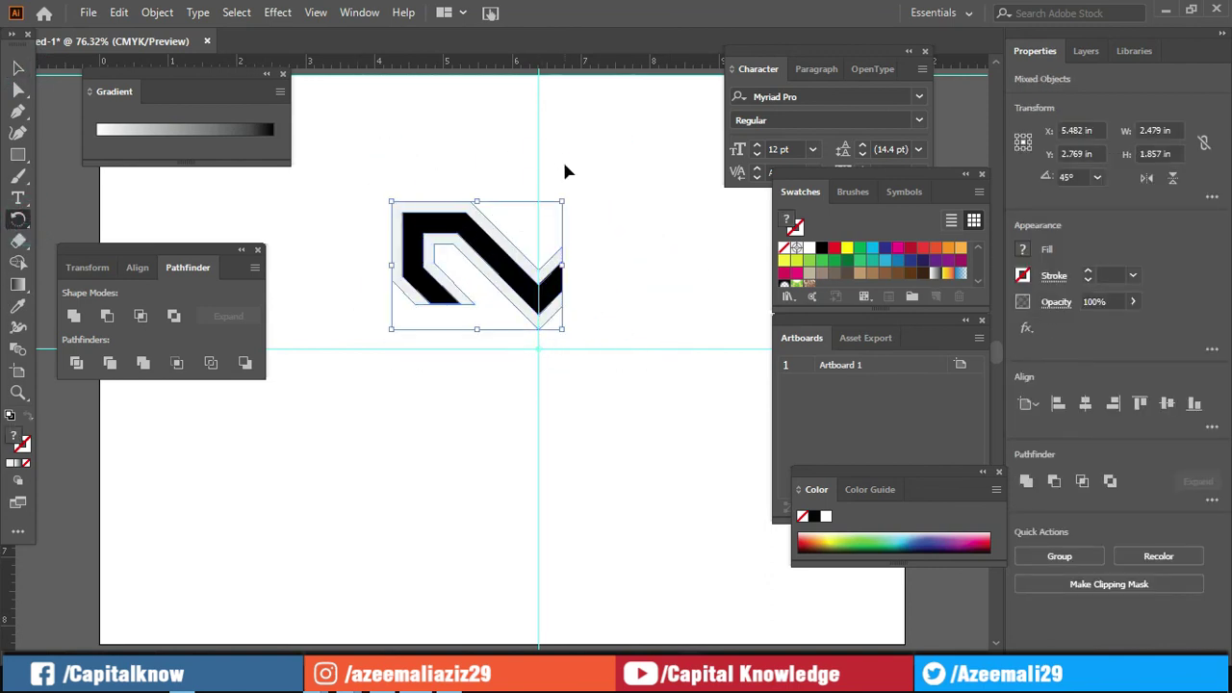
left_click_drag(660, 241, 535, 179)
key("ctrl+d")
key("ctrl+d")
key("ctrl+d")
key("ctrl+d")
key("ctrl+d")
key("ctrl+d")
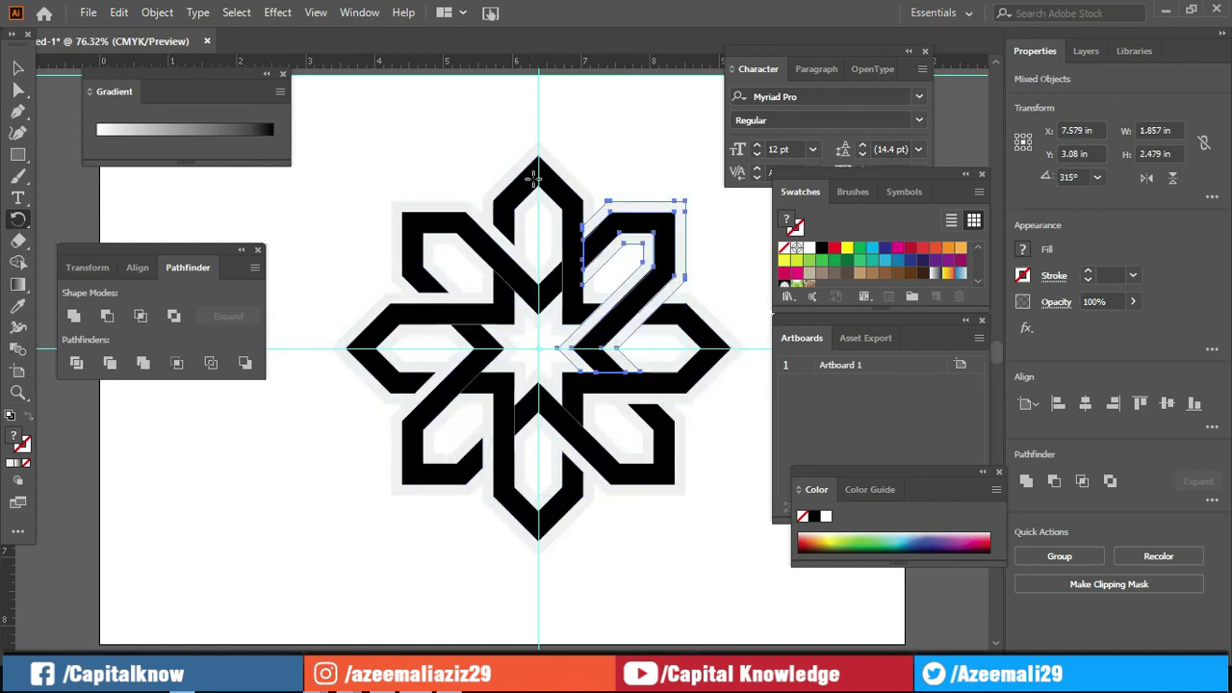
left_click(17, 67)
left_click(375, 161)
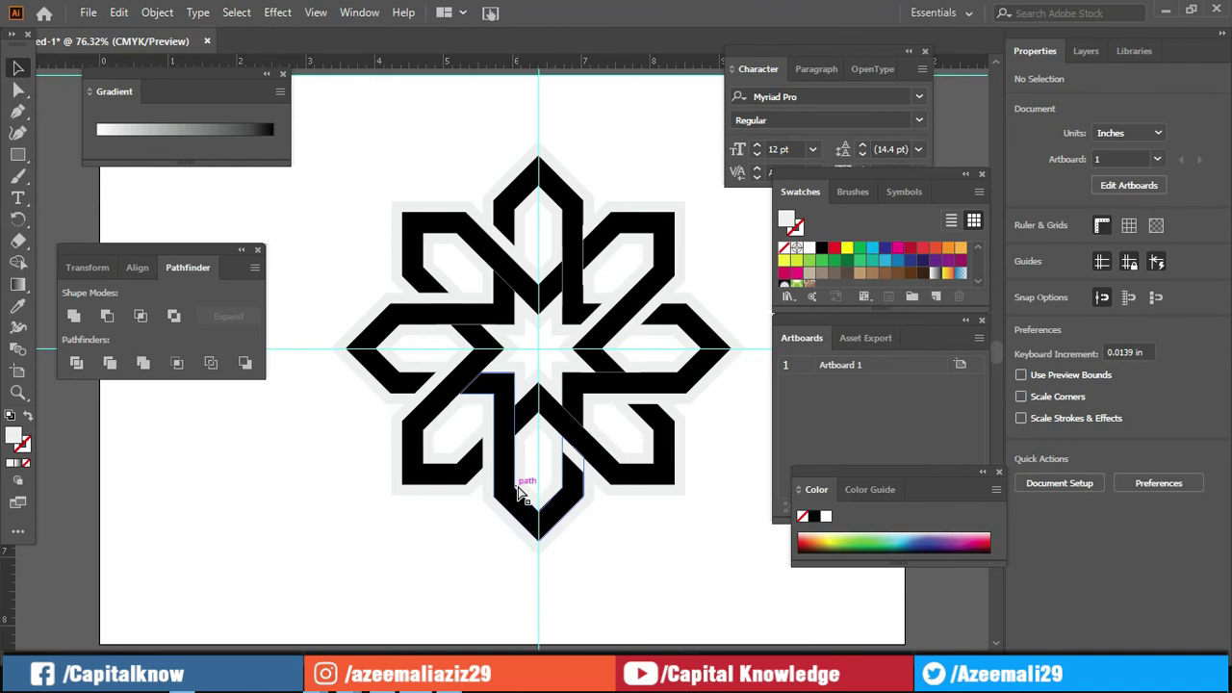
key("ctrl+minus")
key("ctrl+minus")
Step: Group all star pieces and add a Multiply drop shadow: 75% opacity, 0.1 in offsets, 0.07 in blur
left_click_drag(371, 216, 739, 512)
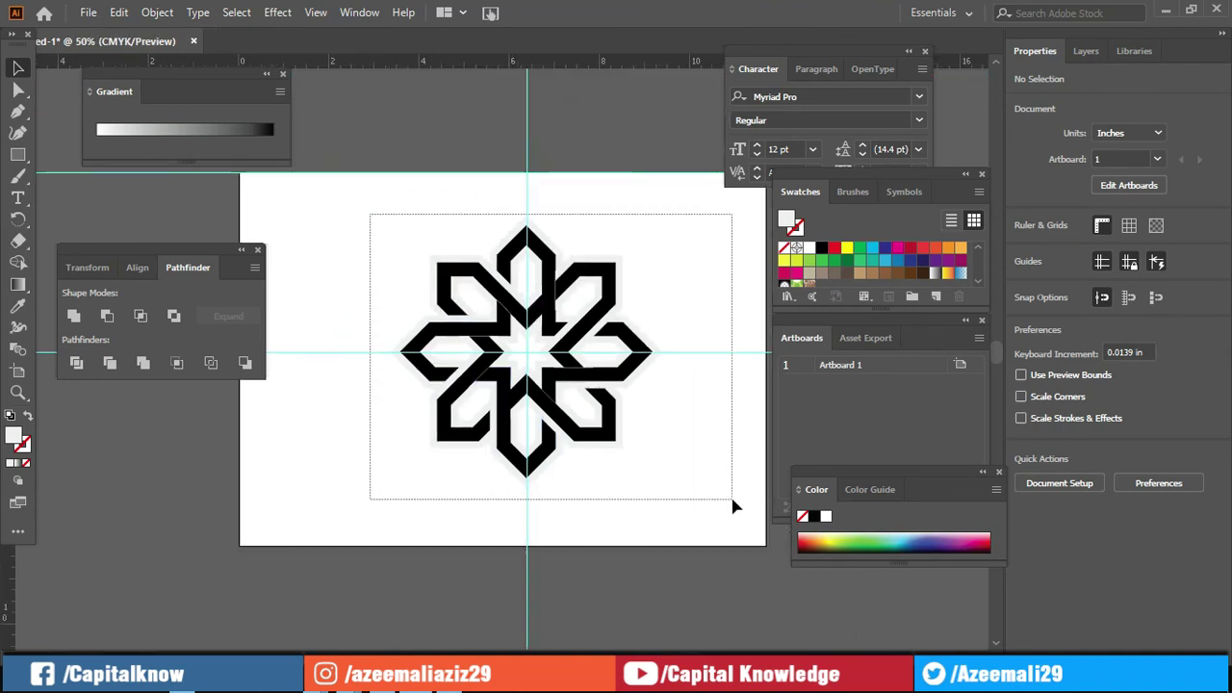
key("ctrl+g")
left_click(277, 12)
mouse_move(301, 217)
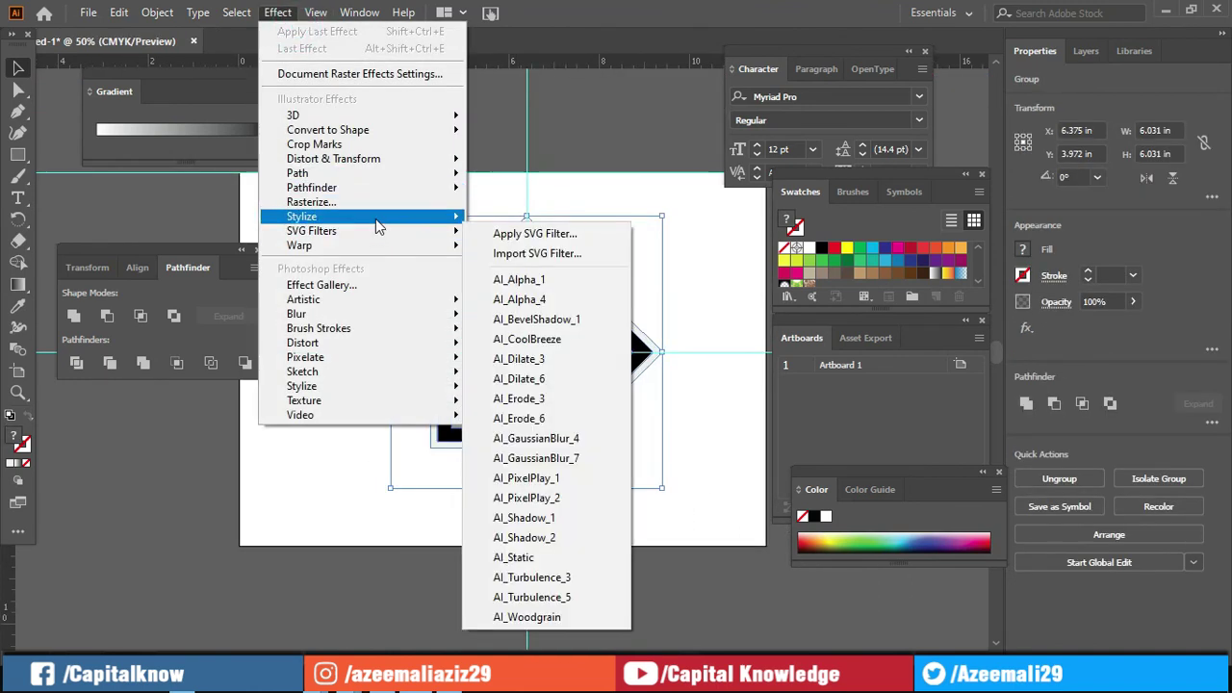
left_click(528, 219)
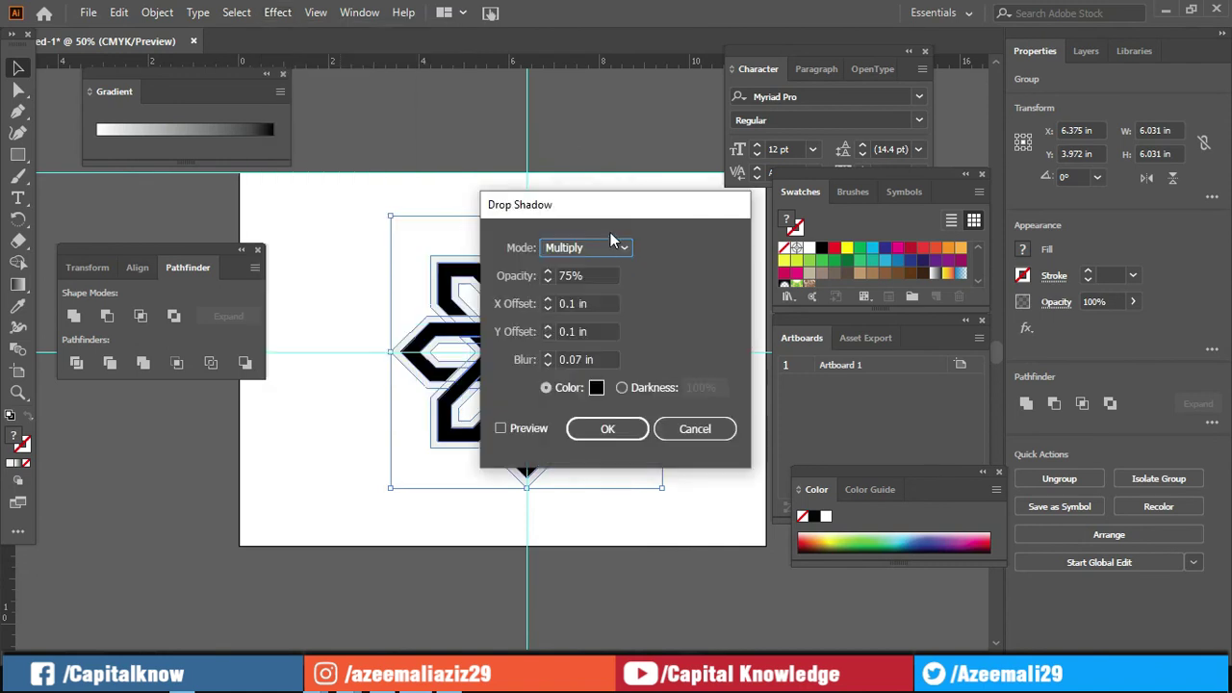
left_click(709, 359)
left_click(799, 359)
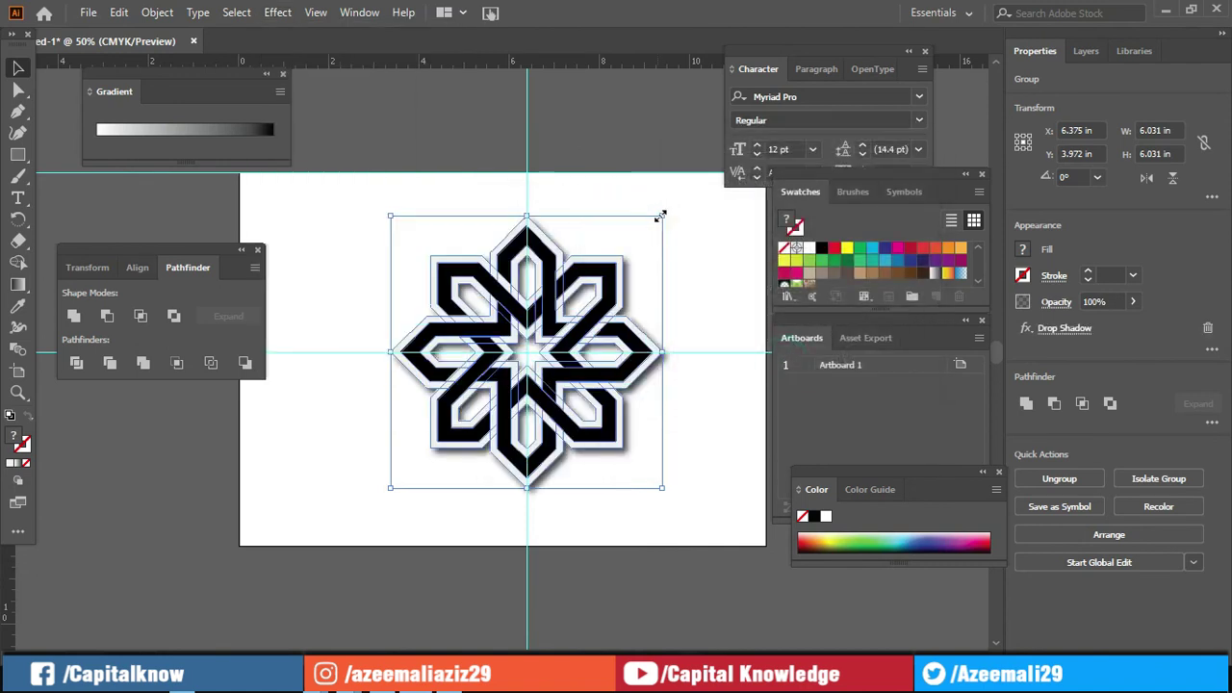
left_click(685, 244)
scroll(684, 241, "up", 2)
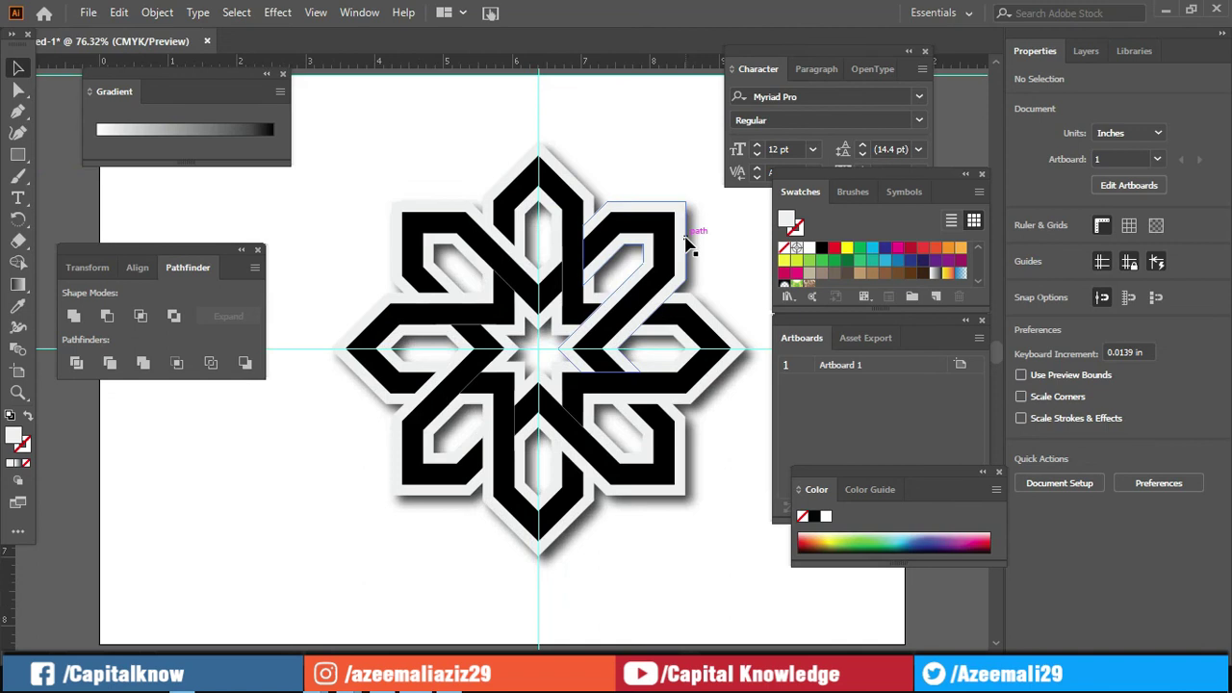
left_click_drag(808, 53, 966, 75)
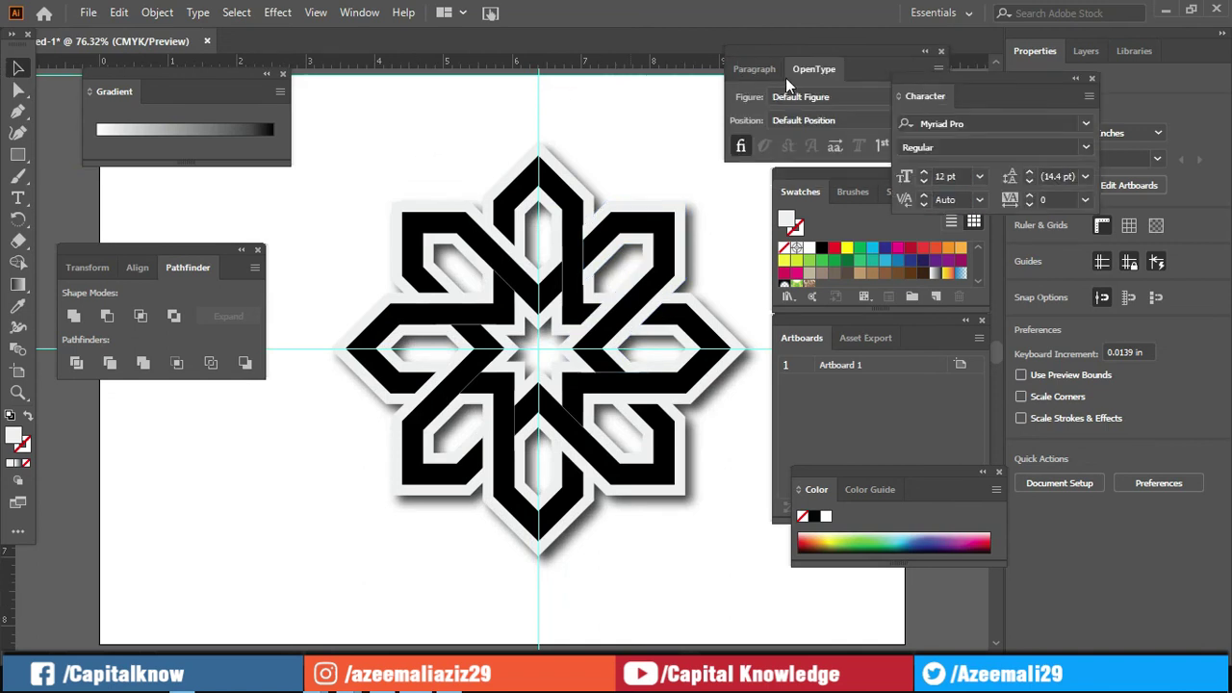